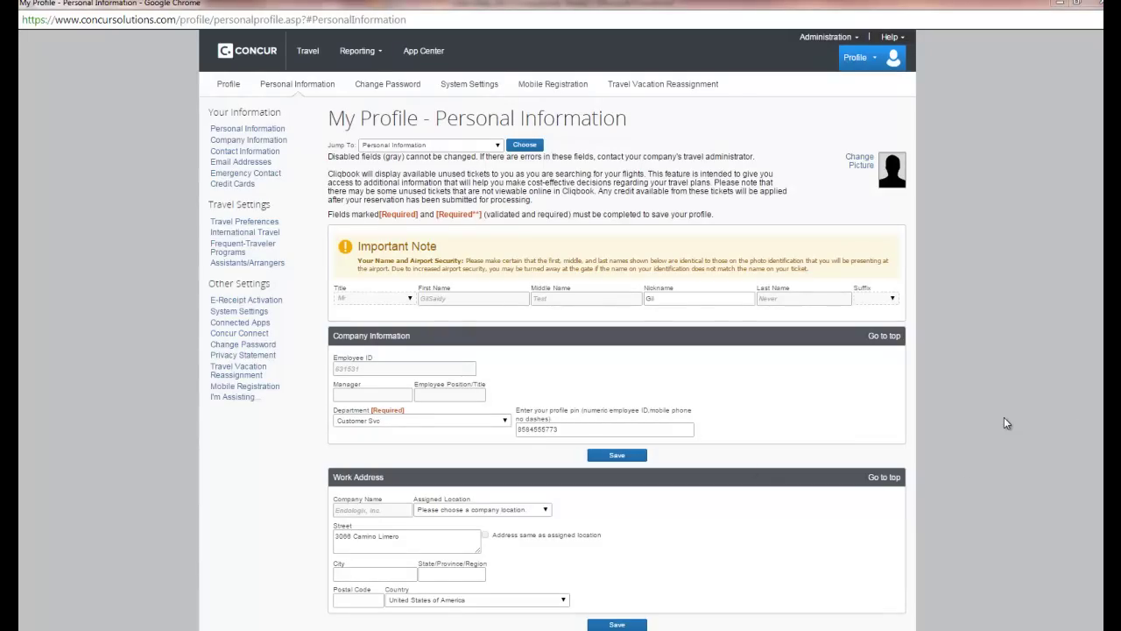
Go to the credit cards saved in the profile and open the form for adding a credit card.
click(242, 185)
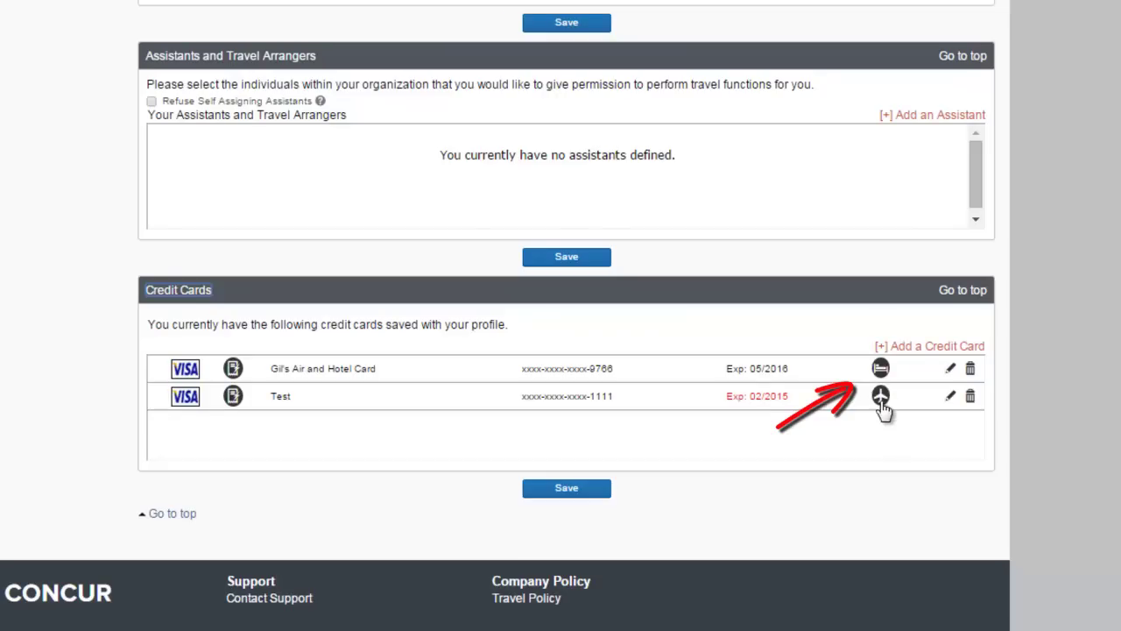
click(931, 347)
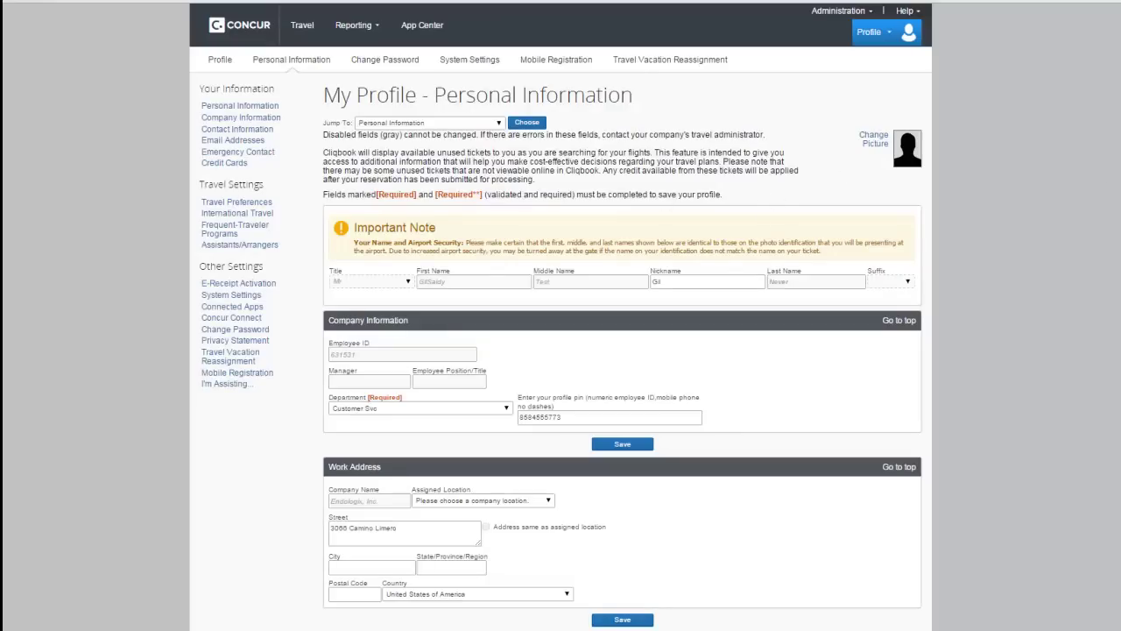
Review the profile's address, contact, email and travel preference sections down to the frequent-traveler programs and TSA Secure Flight details.
scroll(622, 350, down, 6)
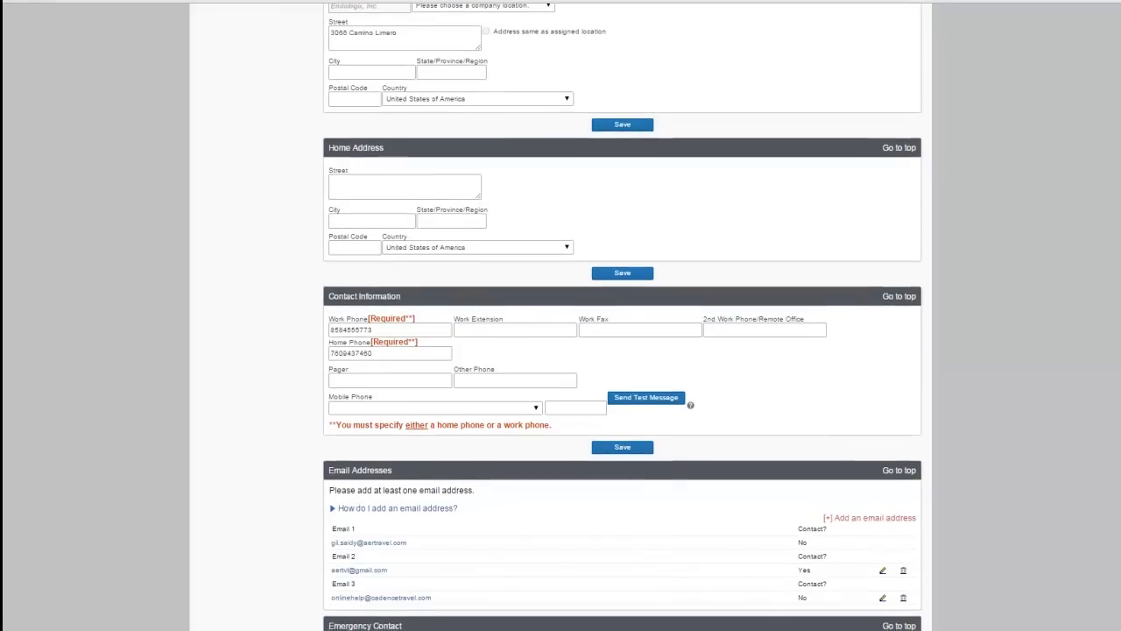
scroll(622, 350, up, 2)
scroll(622, 350, up, 1)
scroll(622, 350, down, 2)
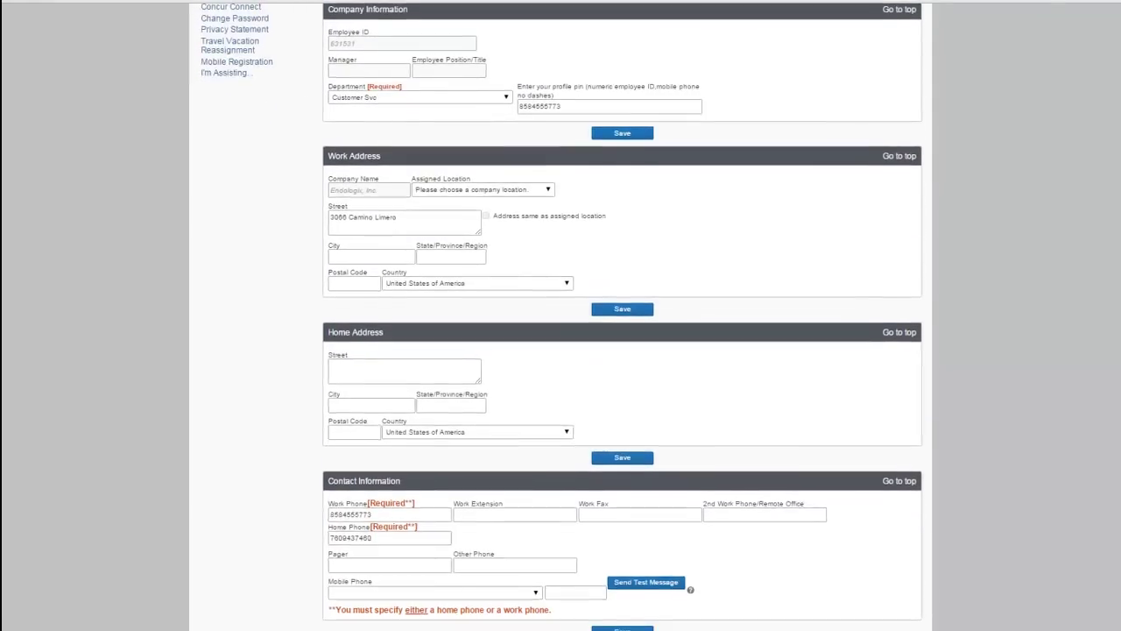
scroll(578, 350, down, 3)
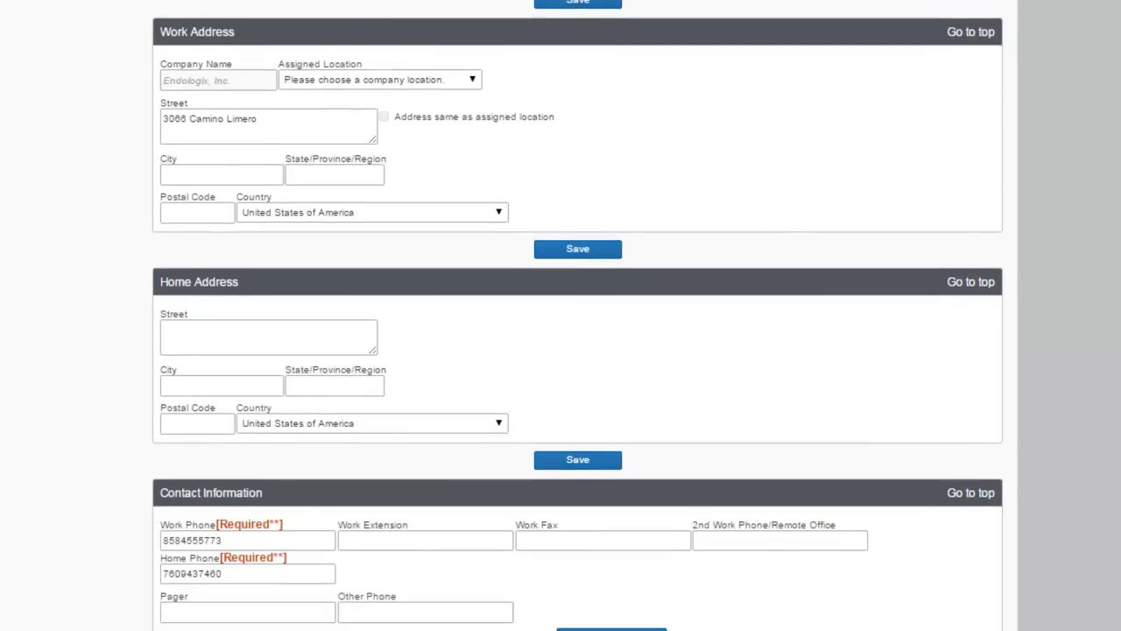
scroll(578, 350, down, 5)
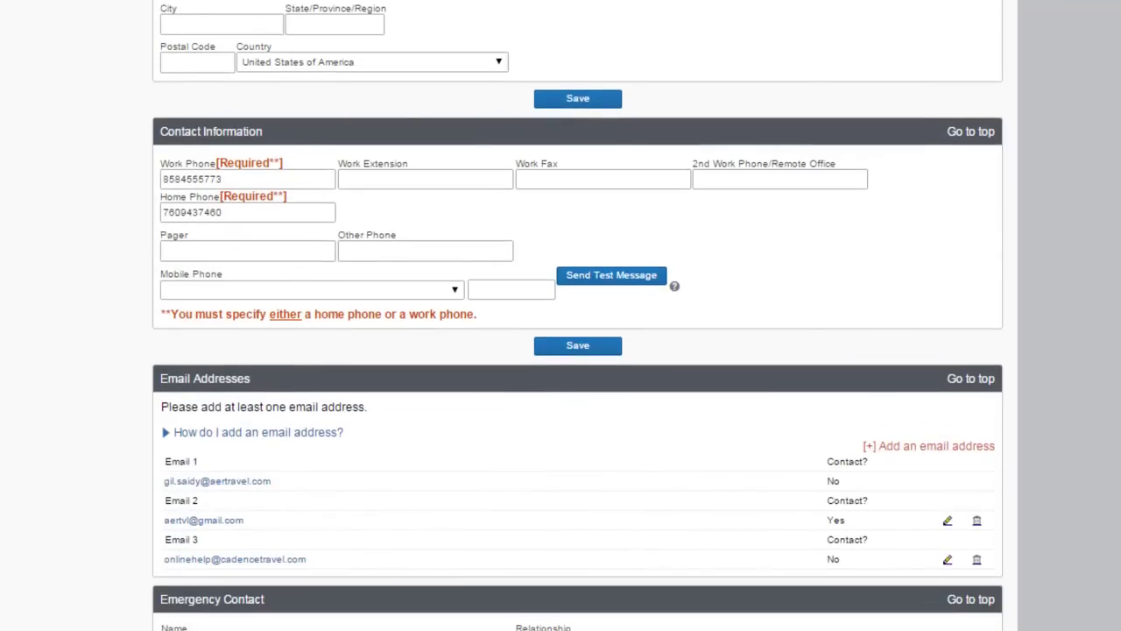
scroll(1118, 383, down, 9)
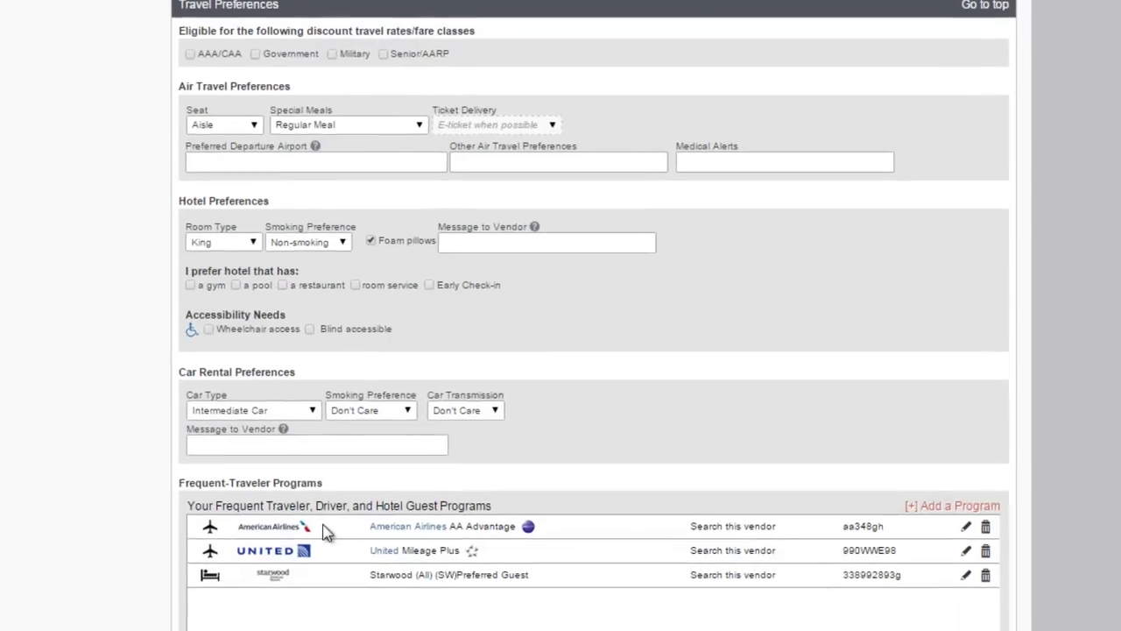
scroll(604, 351, down, 5)
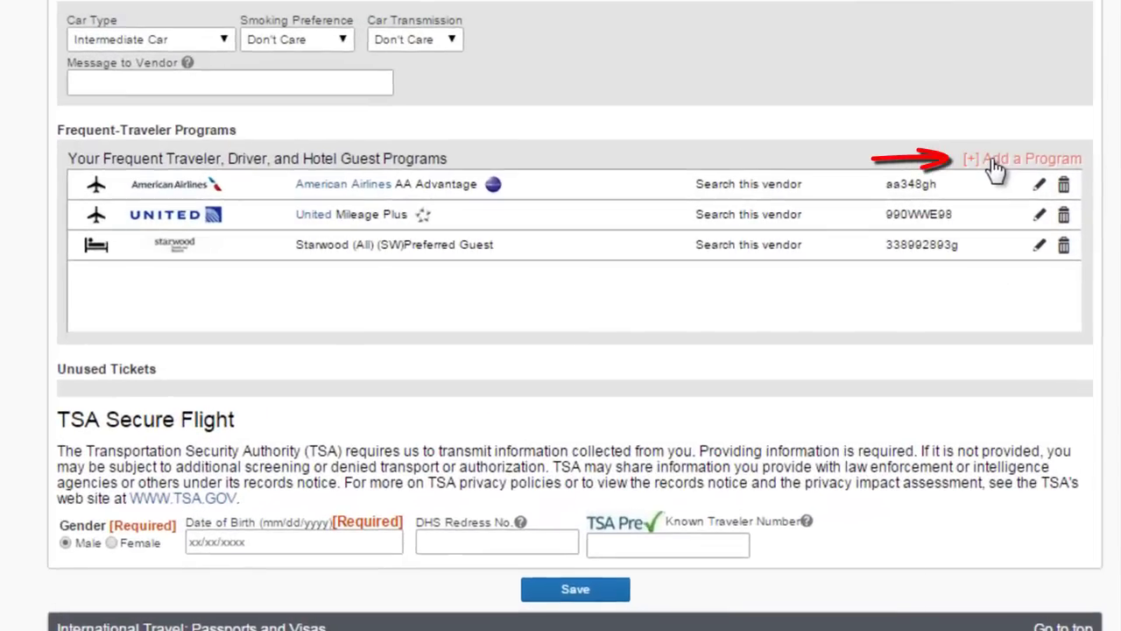
Start adding a Delta frequent-traveler program as the default for all SkyTeam bookings, and cancel the entry.
click(909, 175)
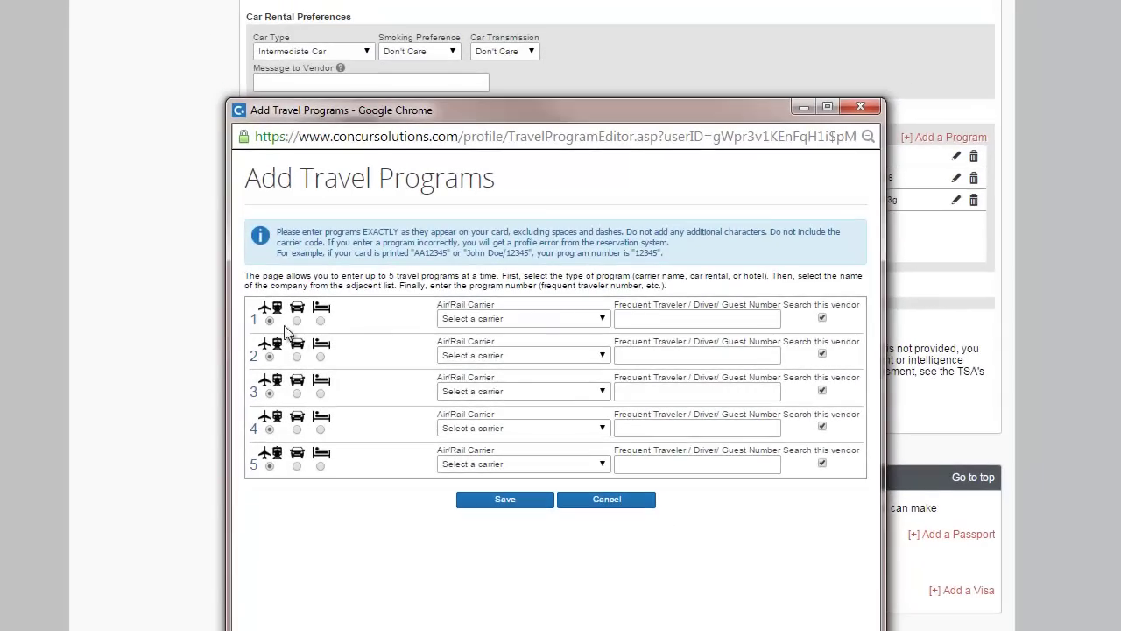
click(465, 322)
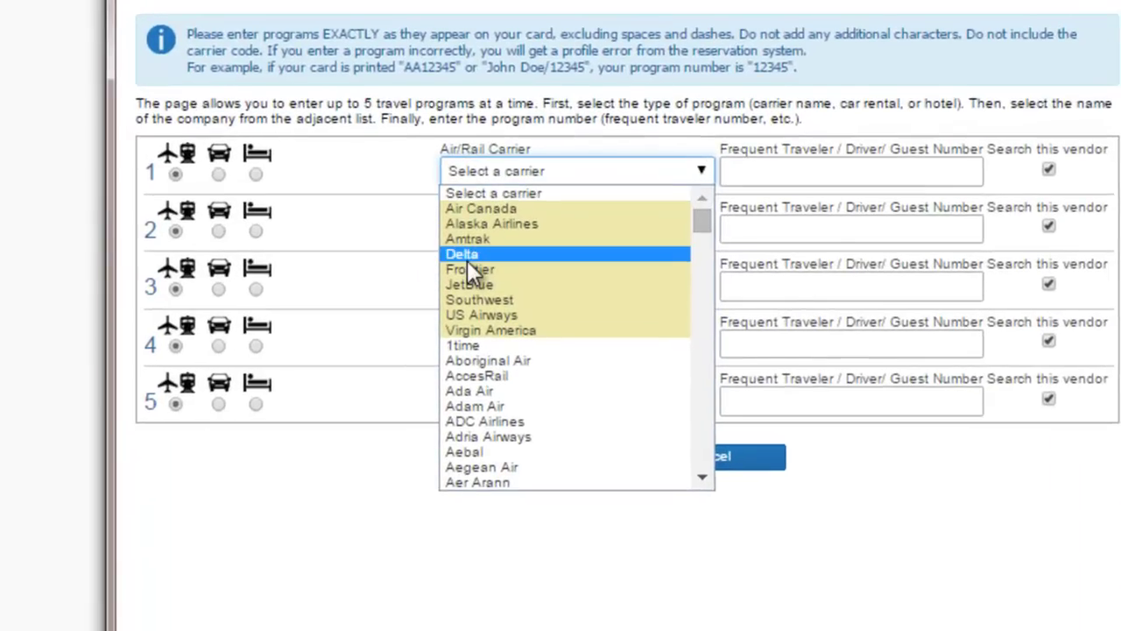
key(Escape)
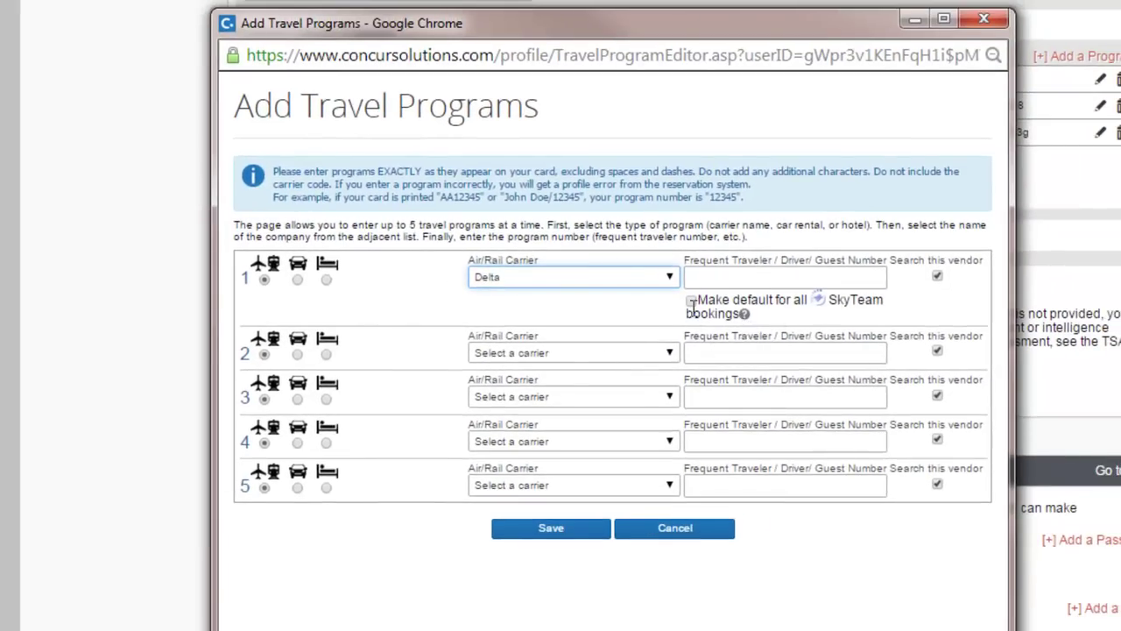
click(691, 301)
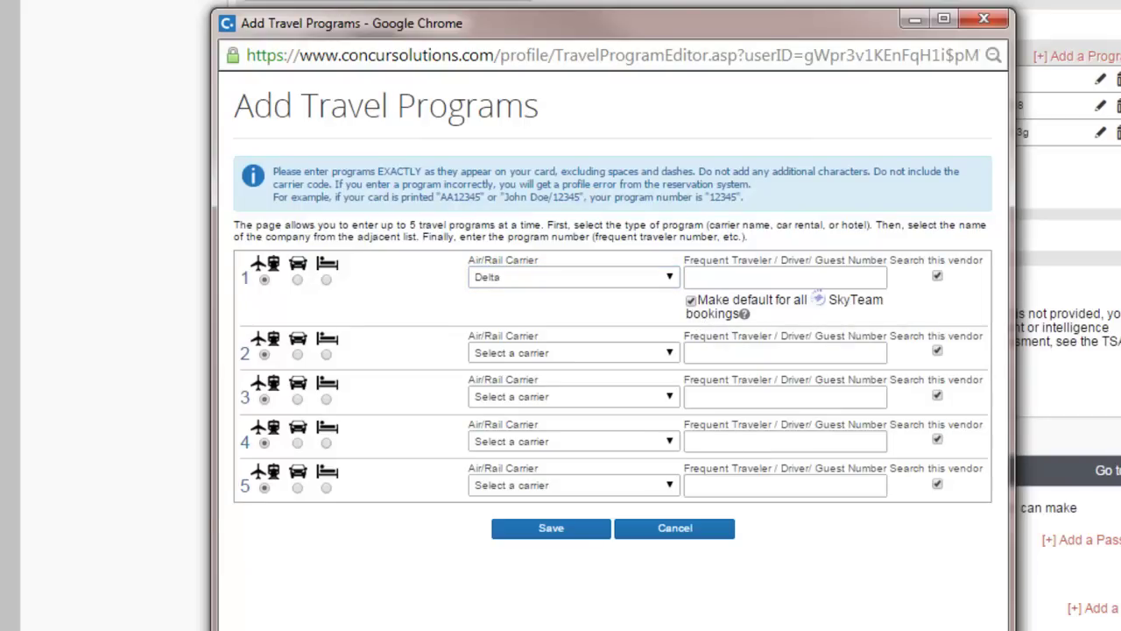
click(692, 529)
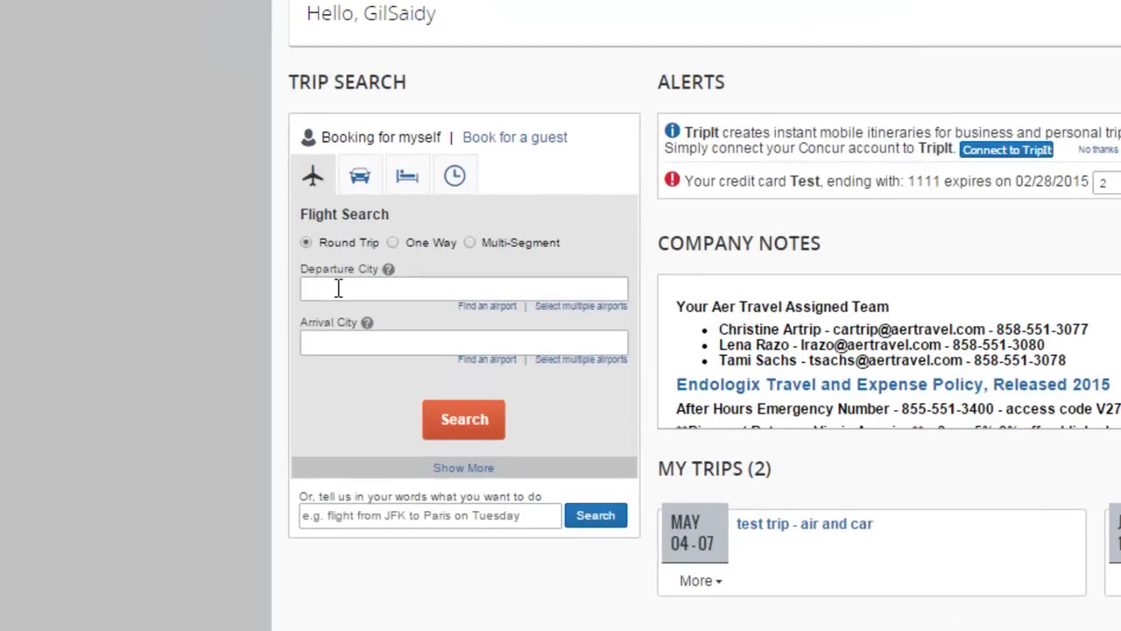
Set the round-trip flight to depart from SNA - John Wayne Arpt and arrive at Atlanta, GA - Hartsfield Intl Arpt.
click(338, 288)
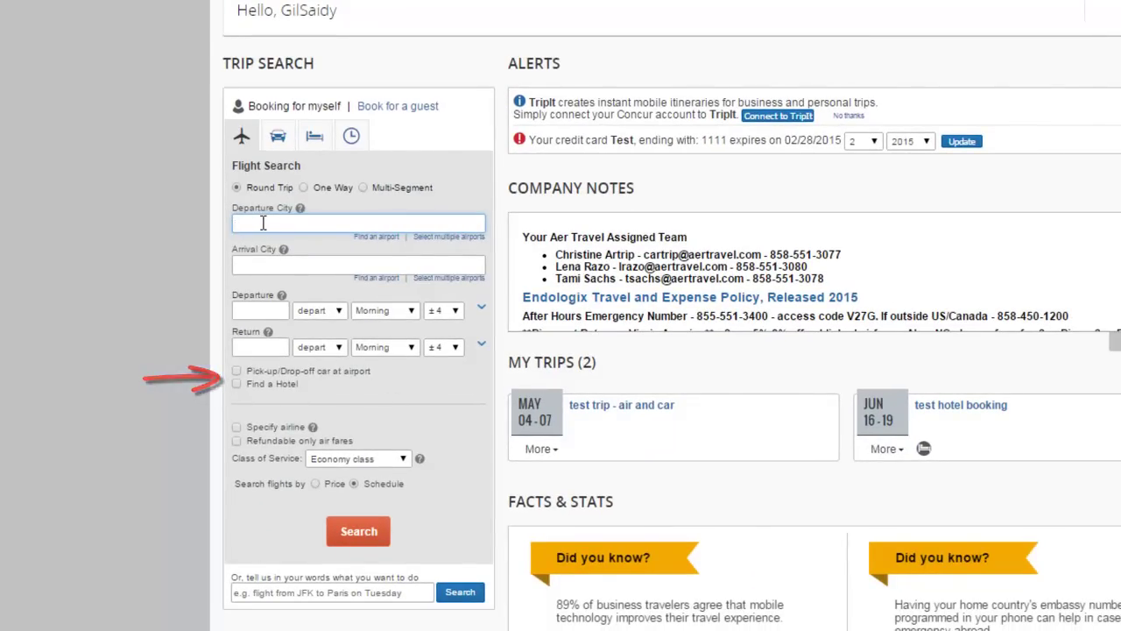
text(s)
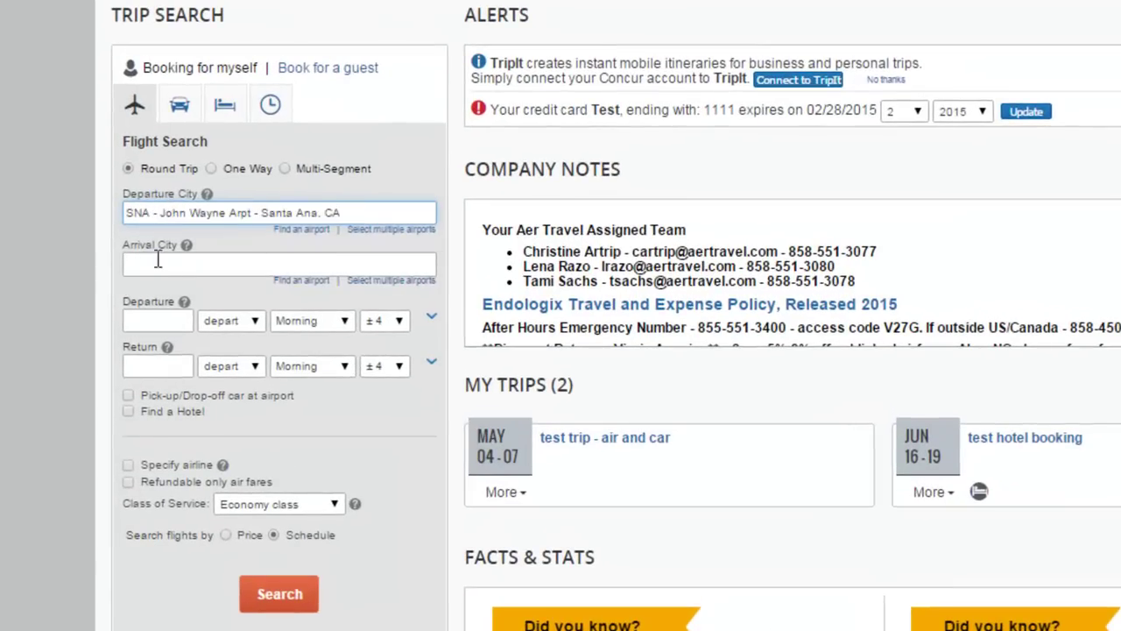
text(atlant)
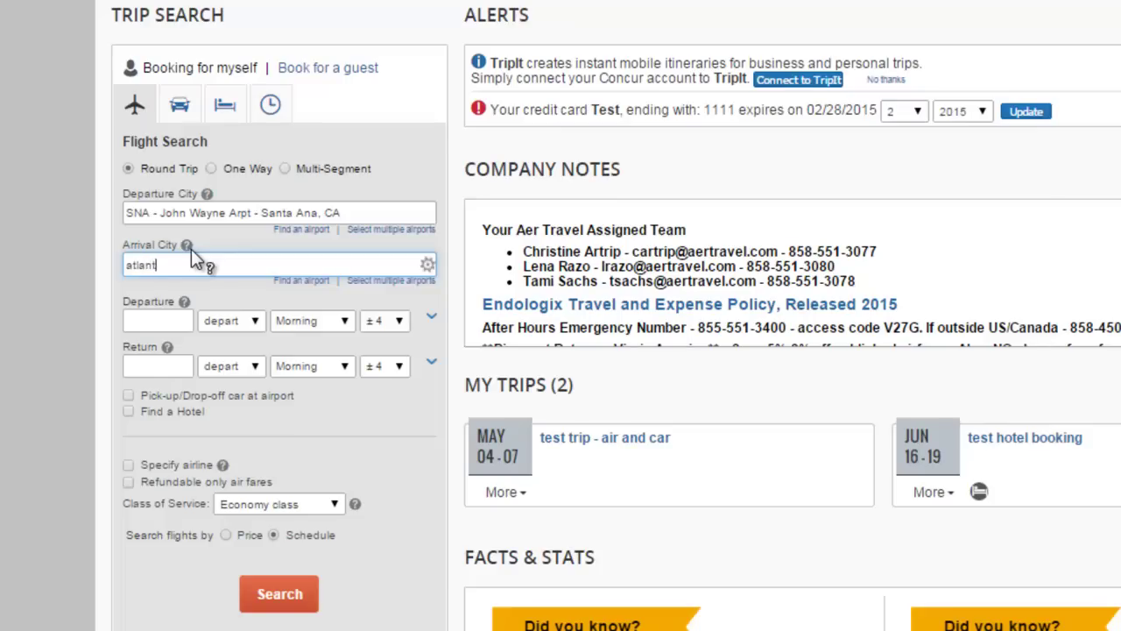
key(Return)
Set the departure date to 04/07/2015 and the return date to 04/09/2015.
click(168, 319)
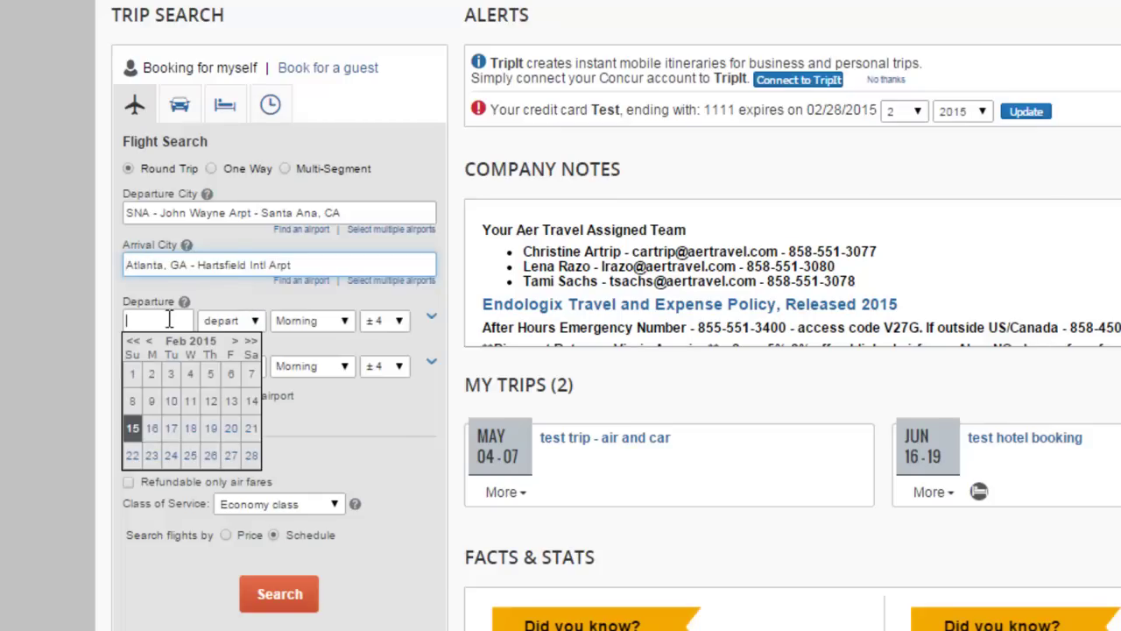
click(236, 343)
click(238, 345)
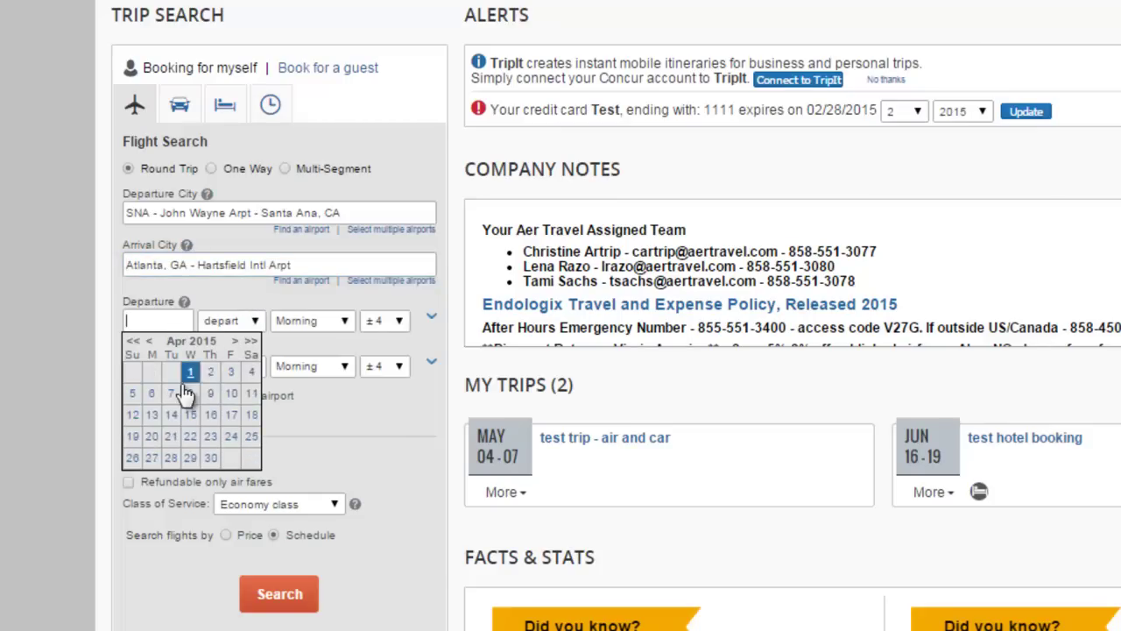
click(171, 393)
click(182, 363)
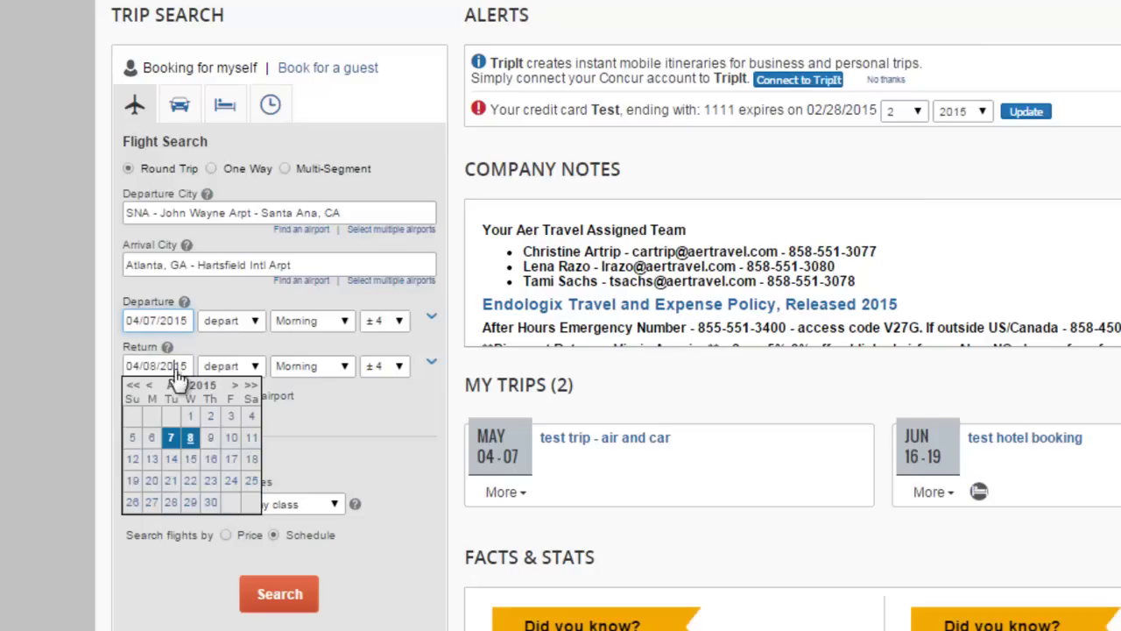
click(215, 441)
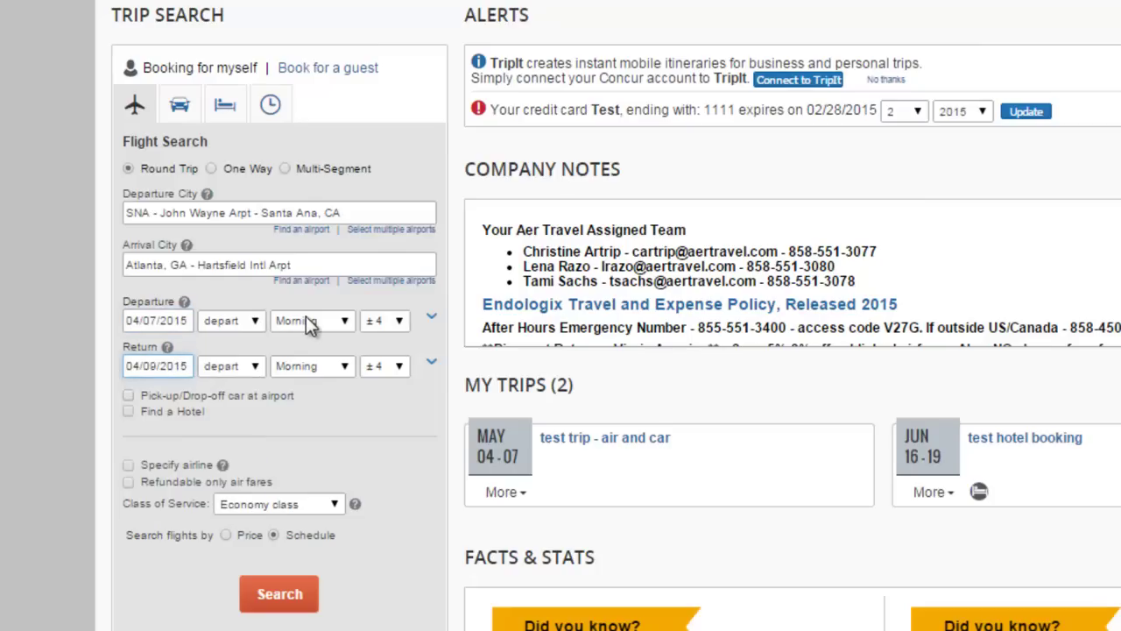
Try basing the outbound flight time on arrival instead of departure, and set it back to depart.
click(230, 322)
click(232, 320)
click(246, 372)
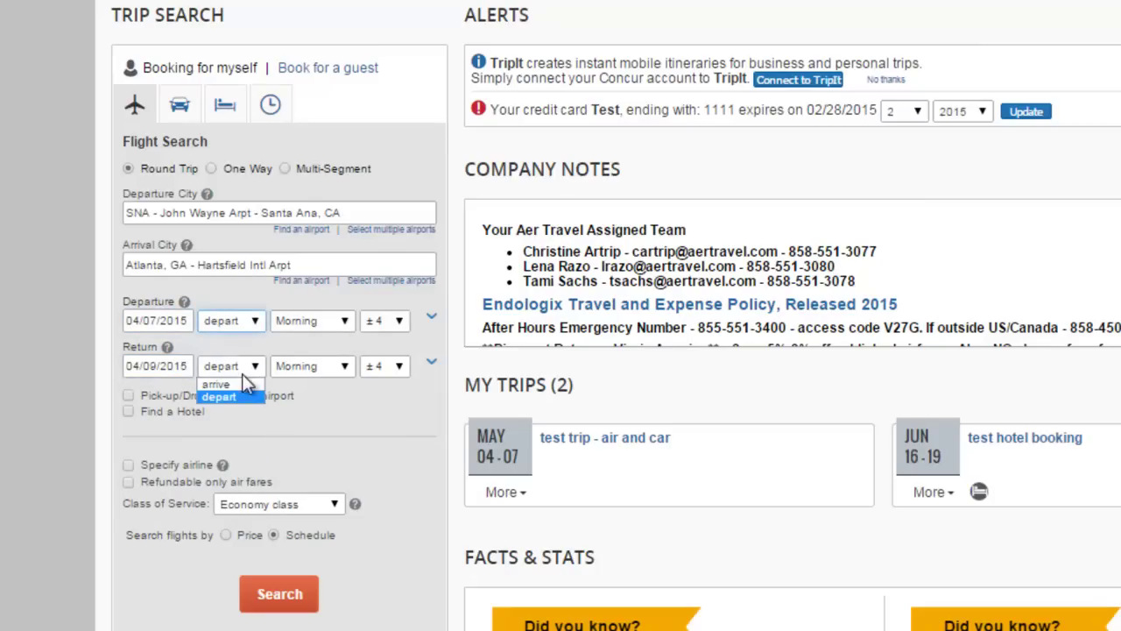
click(242, 317)
click(240, 316)
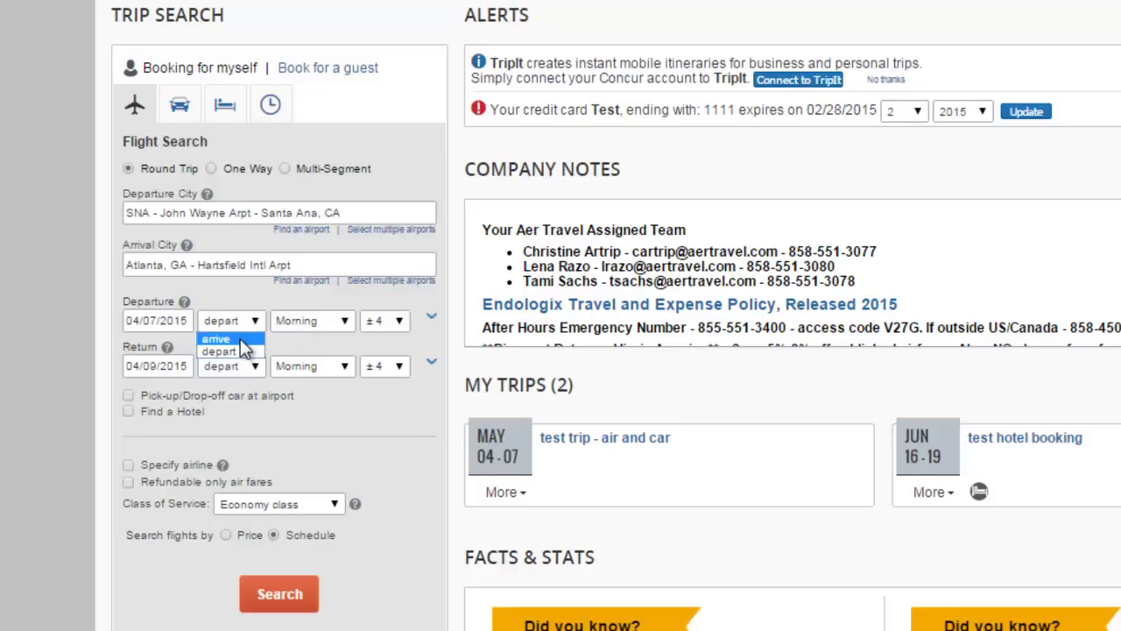
click(240, 338)
click(316, 320)
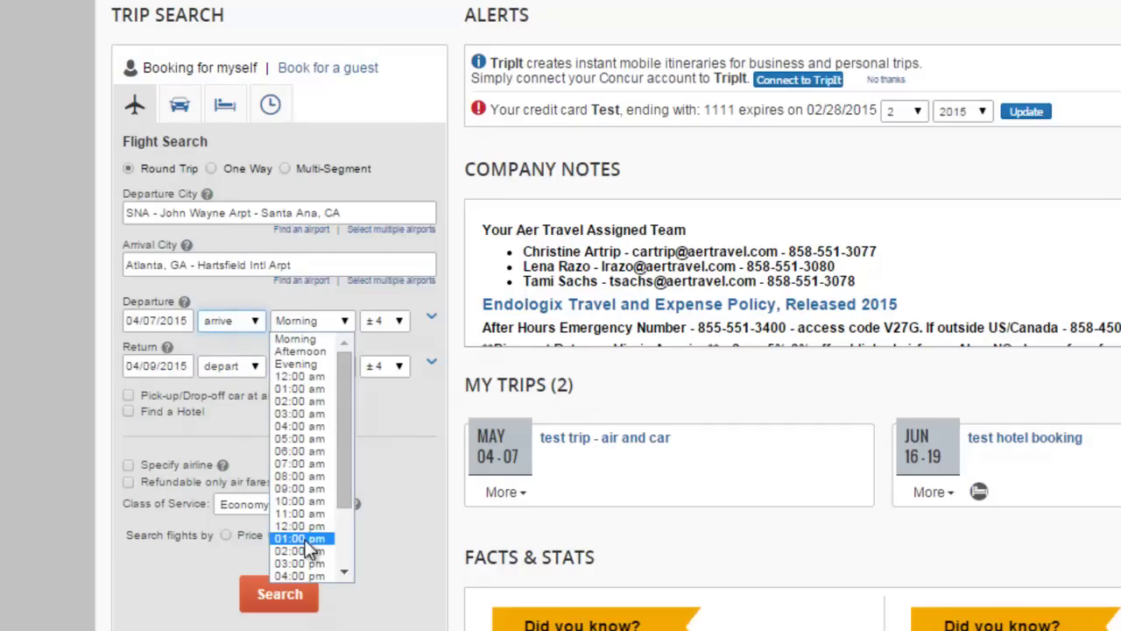
click(240, 322)
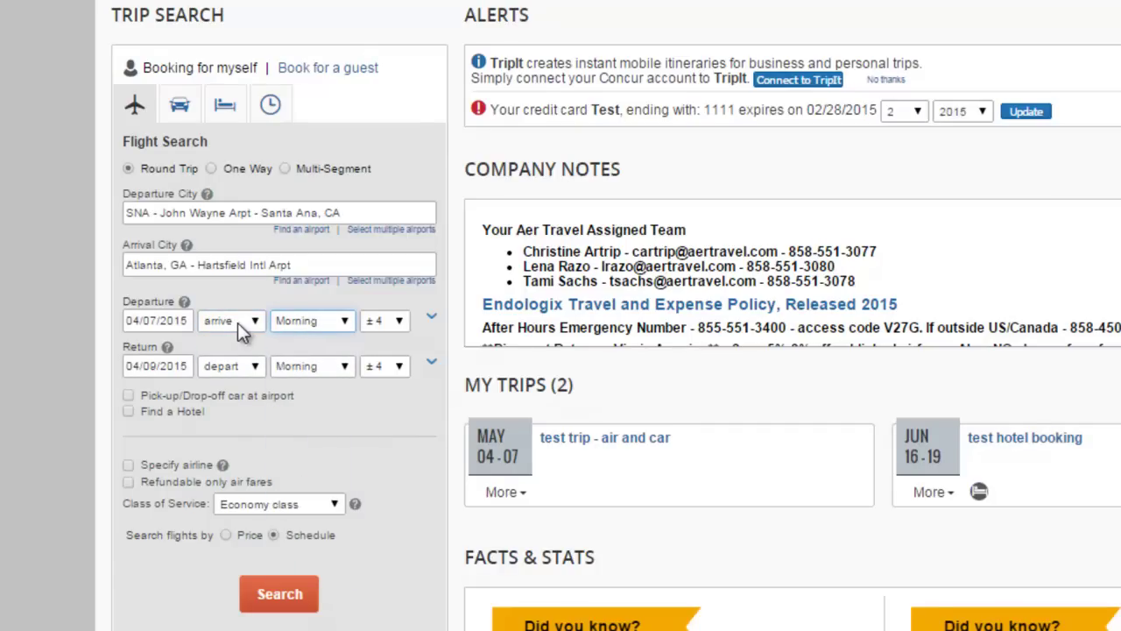
click(238, 322)
click(231, 352)
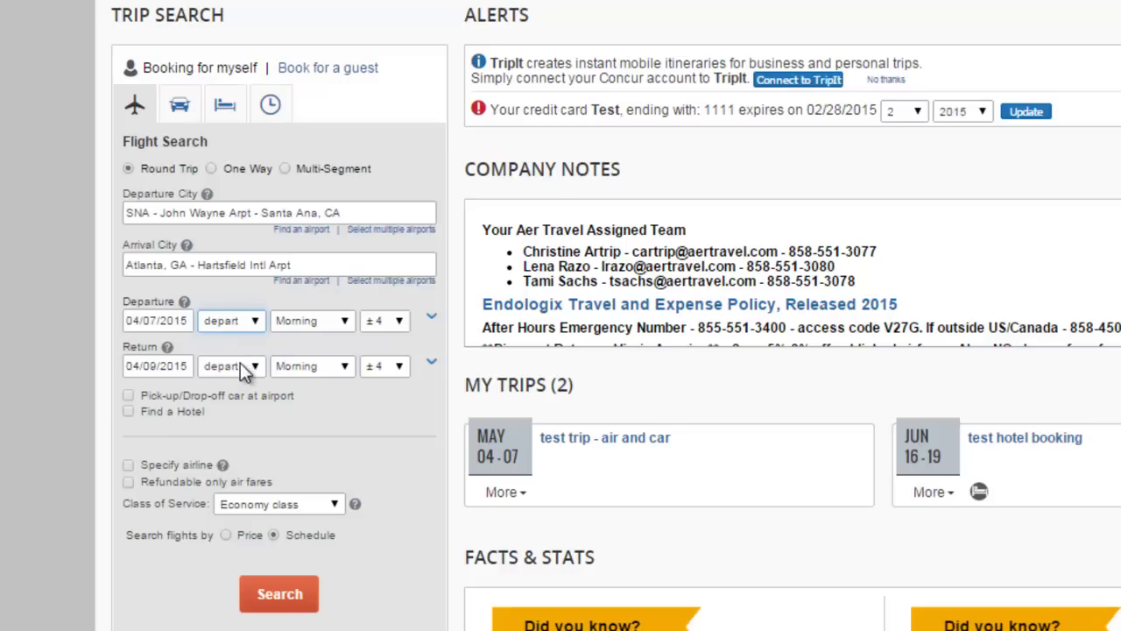
Set the return time to Evening and include both a hotel search and airport car pick-up/drop-off in the trip.
click(293, 371)
click(296, 406)
click(128, 411)
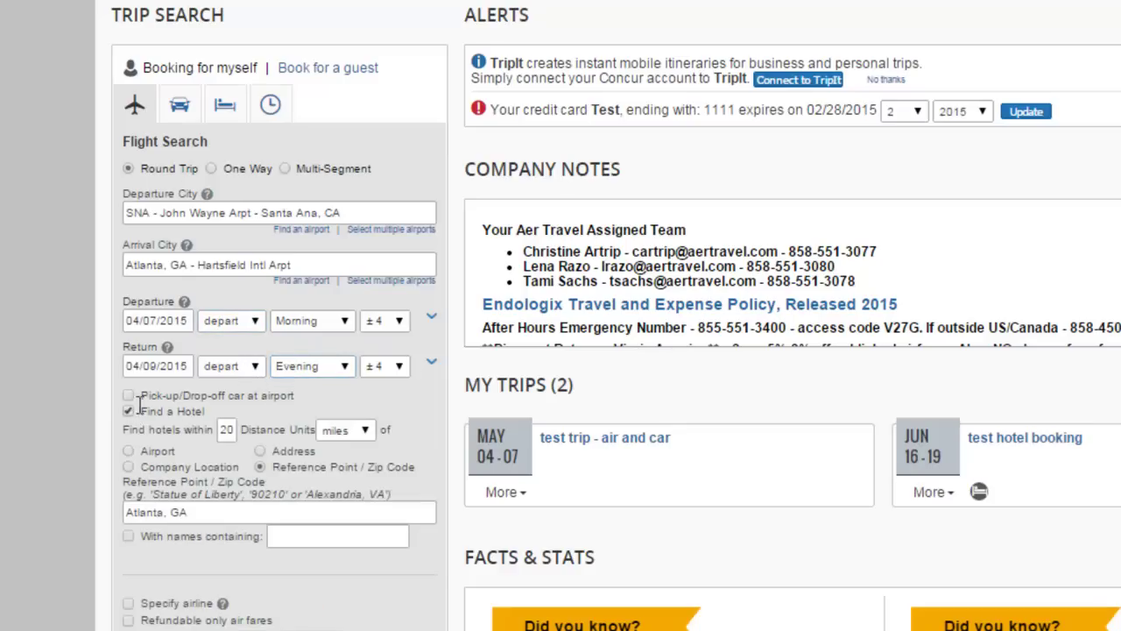
click(129, 396)
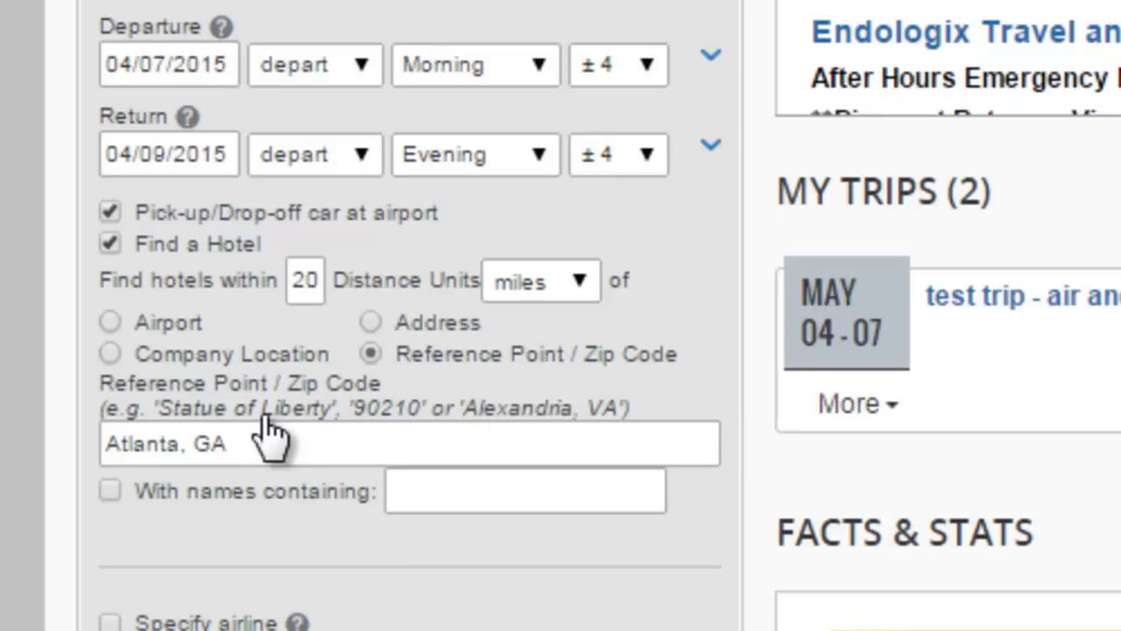
Replace the hotel search's reference point with emory university.
triple_click(241, 444)
text(em)
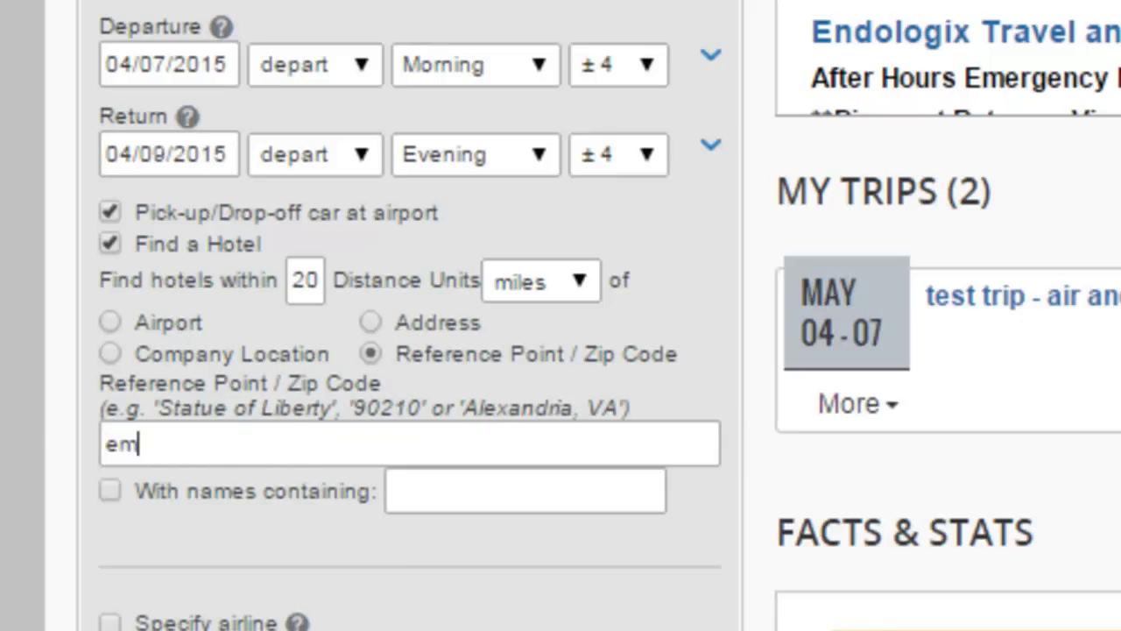
text(ory universit)
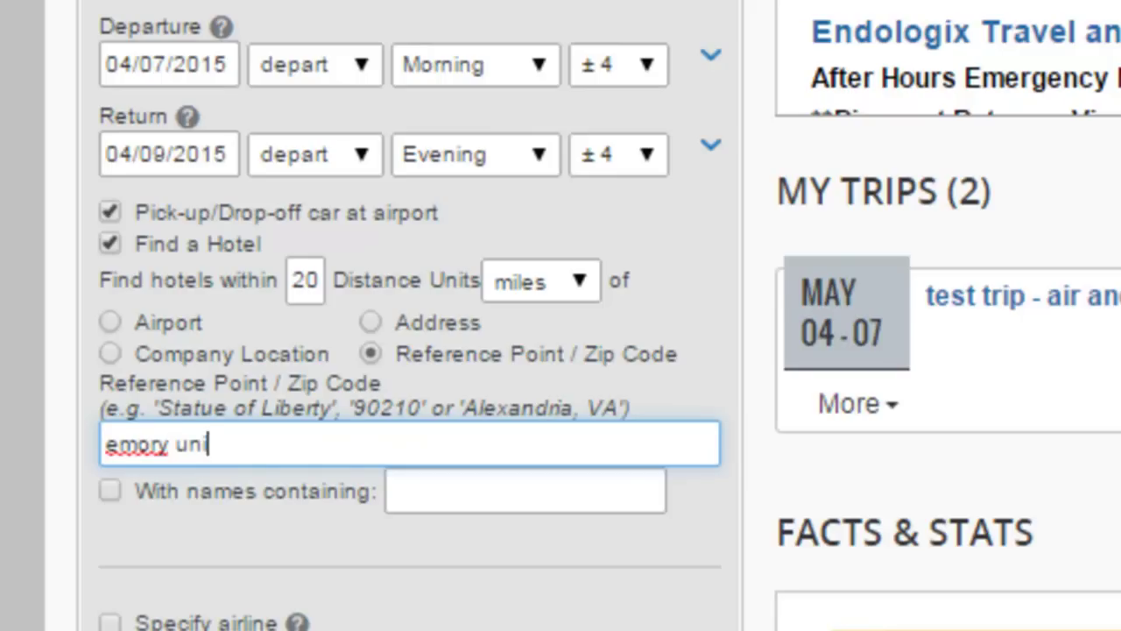
text(y)
key(Tab)
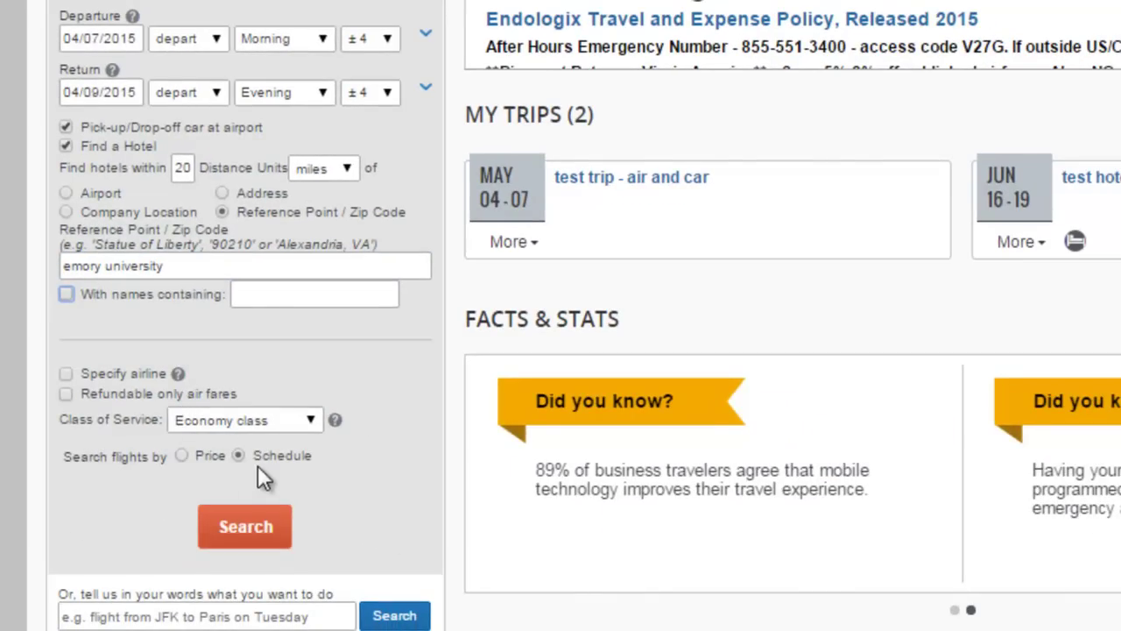
Search for the flights by price and choose Emory University in Atlanta as the hotel search location.
click(181, 456)
click(232, 536)
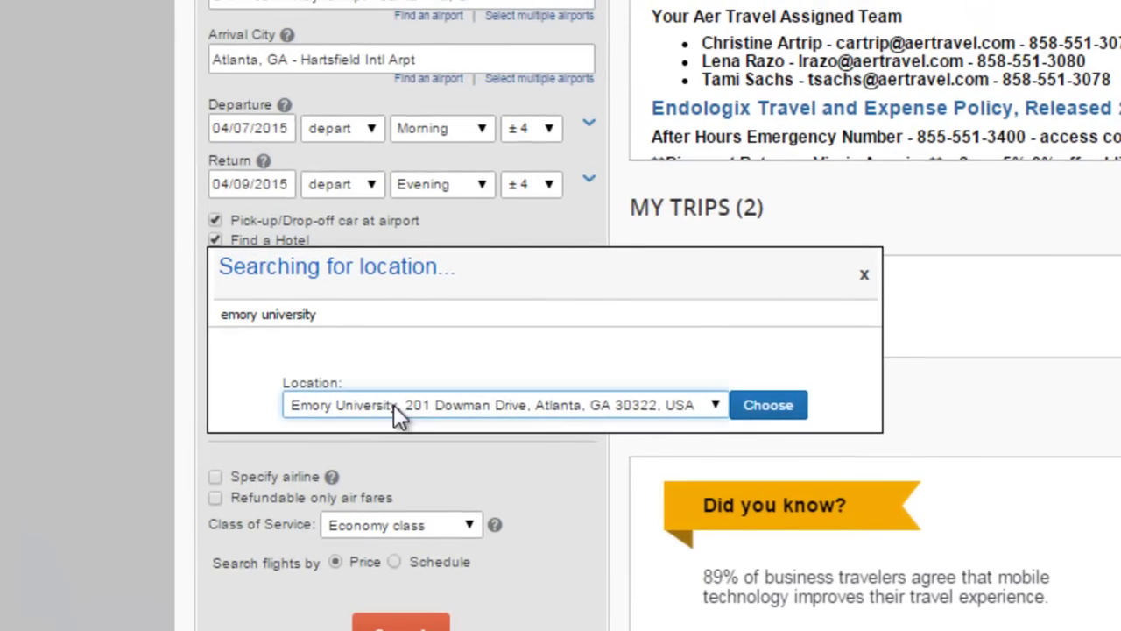
click(762, 338)
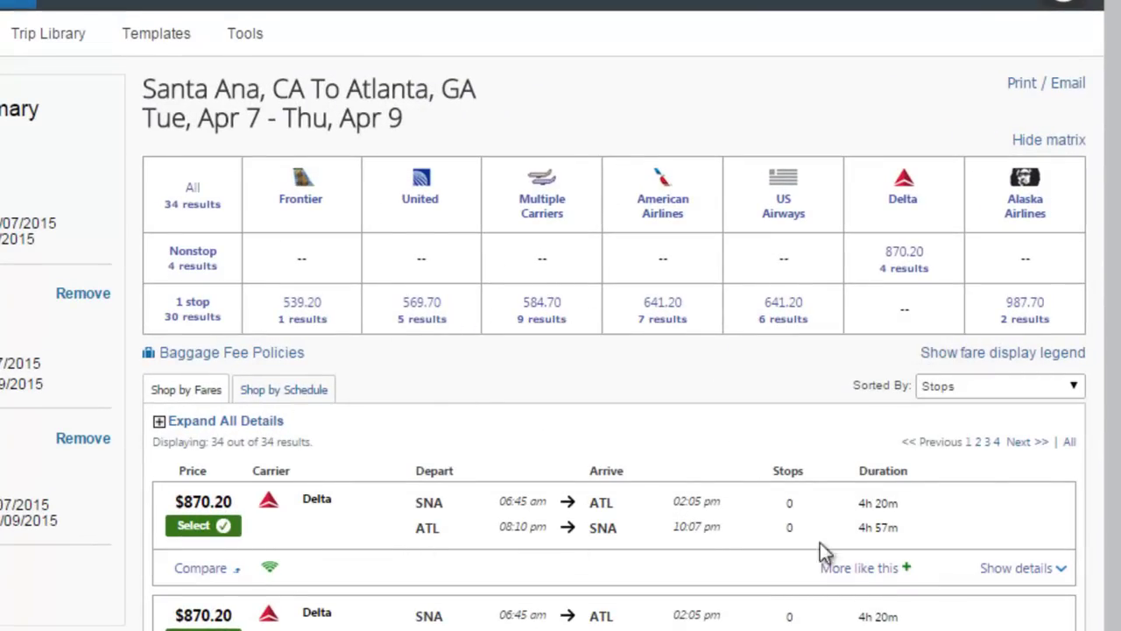
Check the sorting choices for the fare results and switch the flight results to shopping by schedule.
click(935, 389)
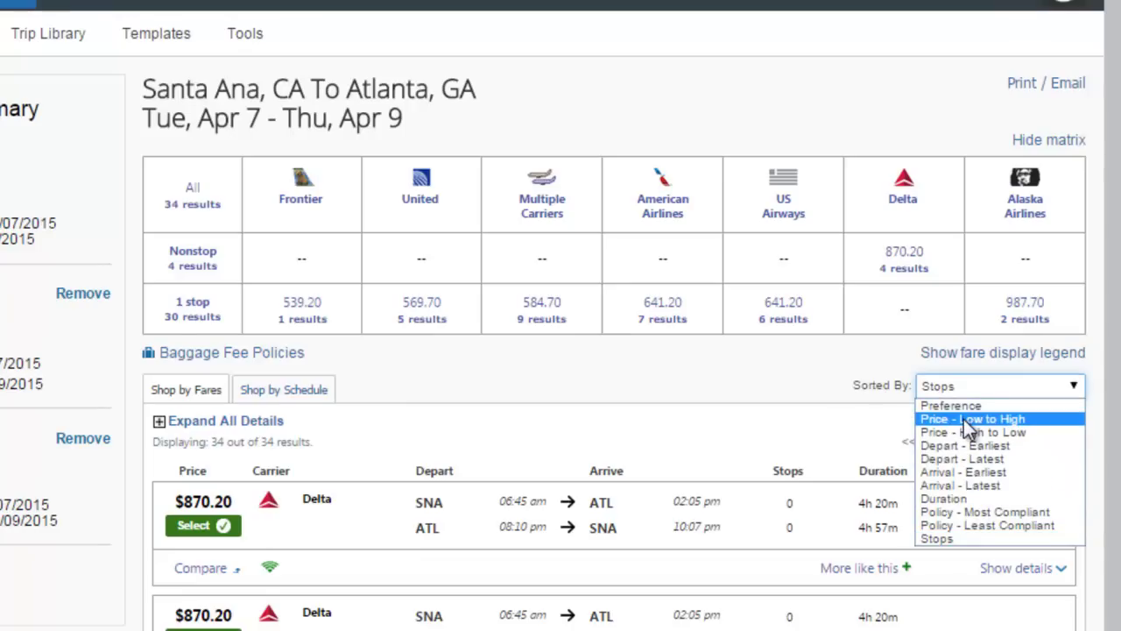
click(684, 409)
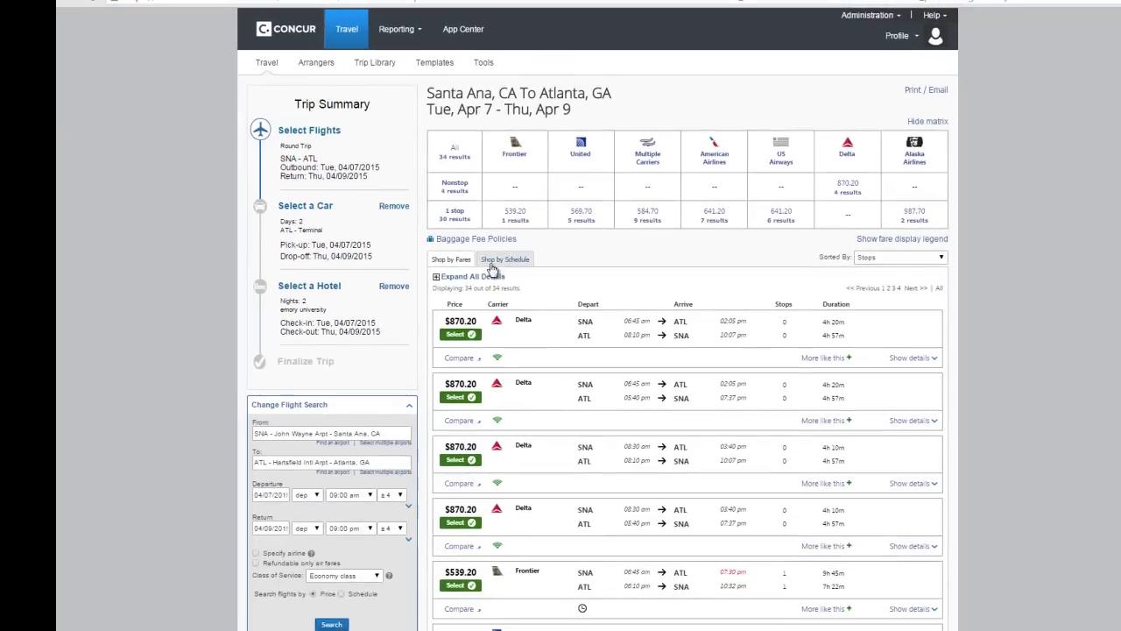
click(284, 388)
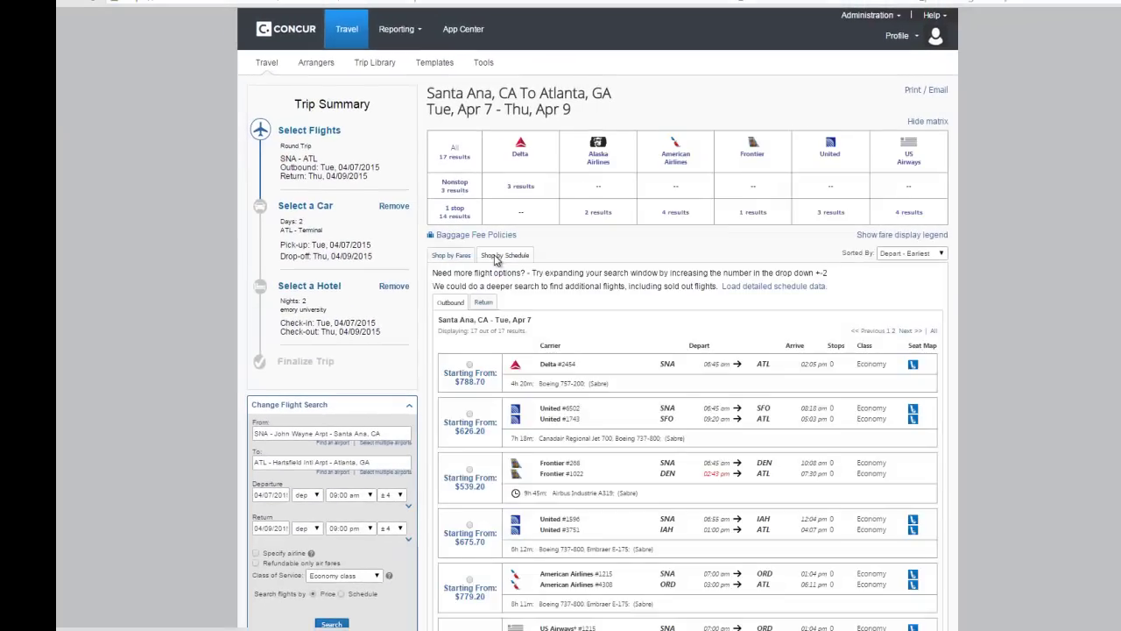
Return the flight results to shopping by fares and browse the full list of round-trip fares.
scroll(1081, 377, down, 3)
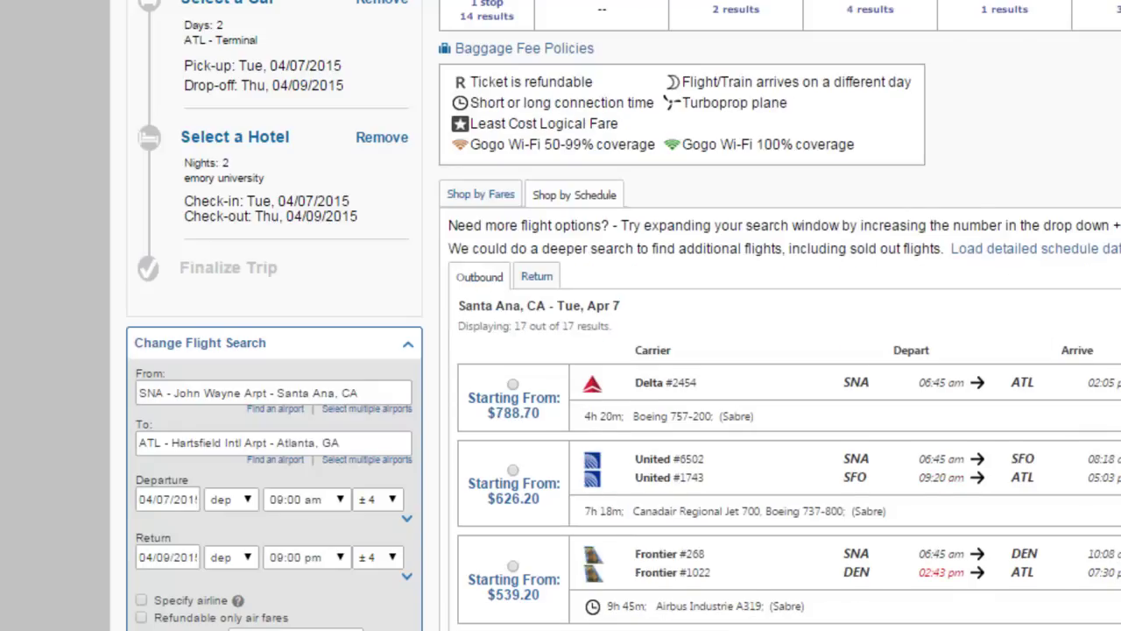
click(489, 198)
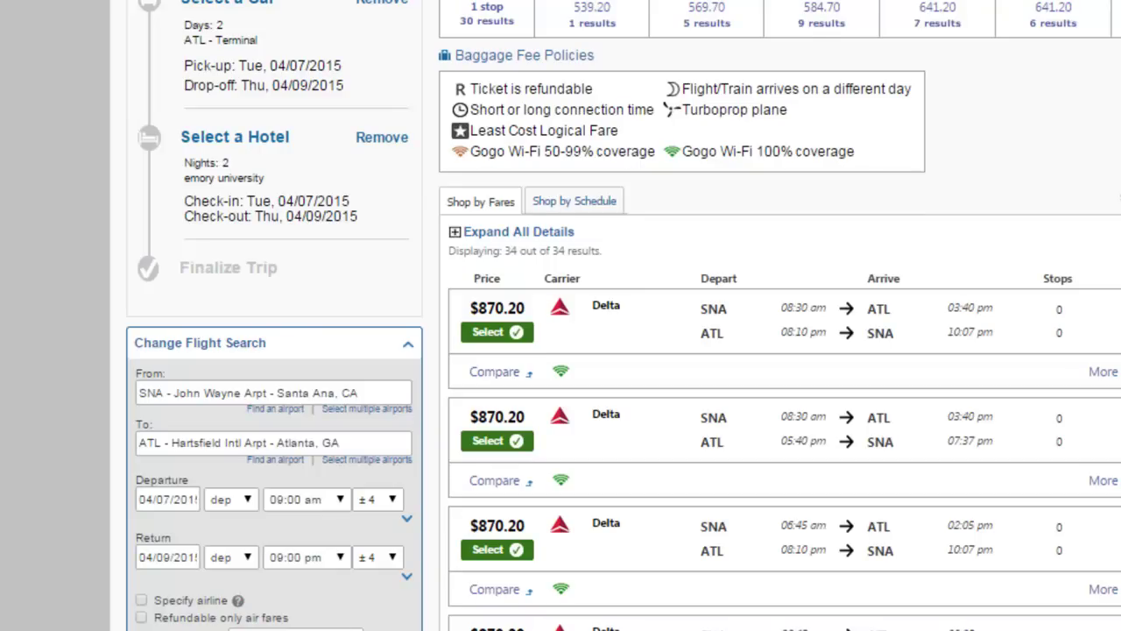
scroll(561, 315, down, 4)
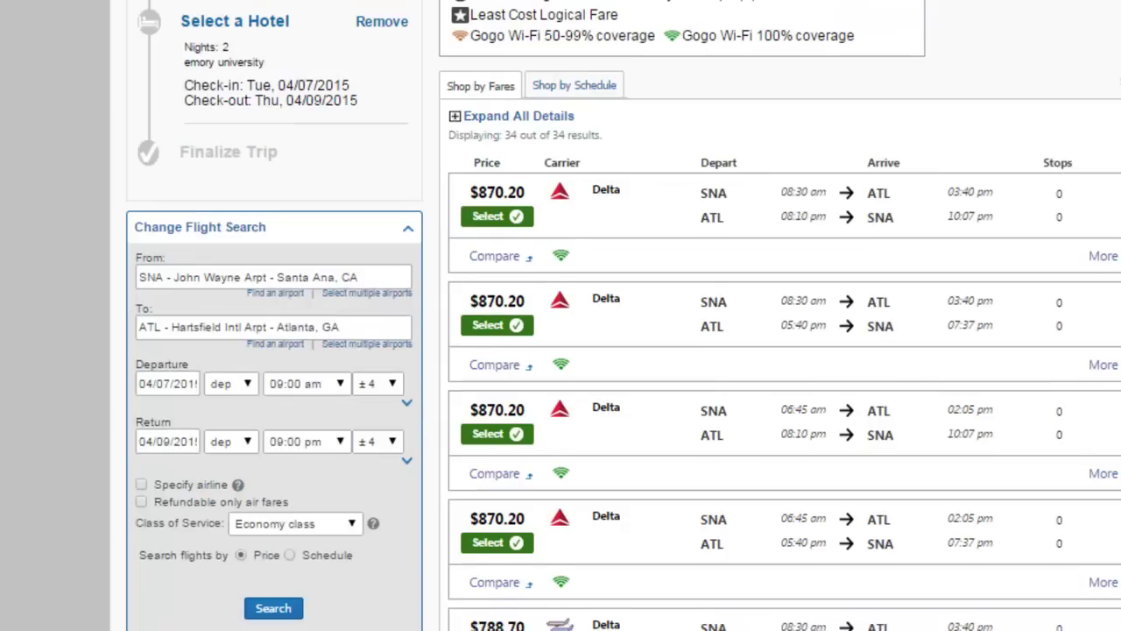
scroll(561, 315, down, 6)
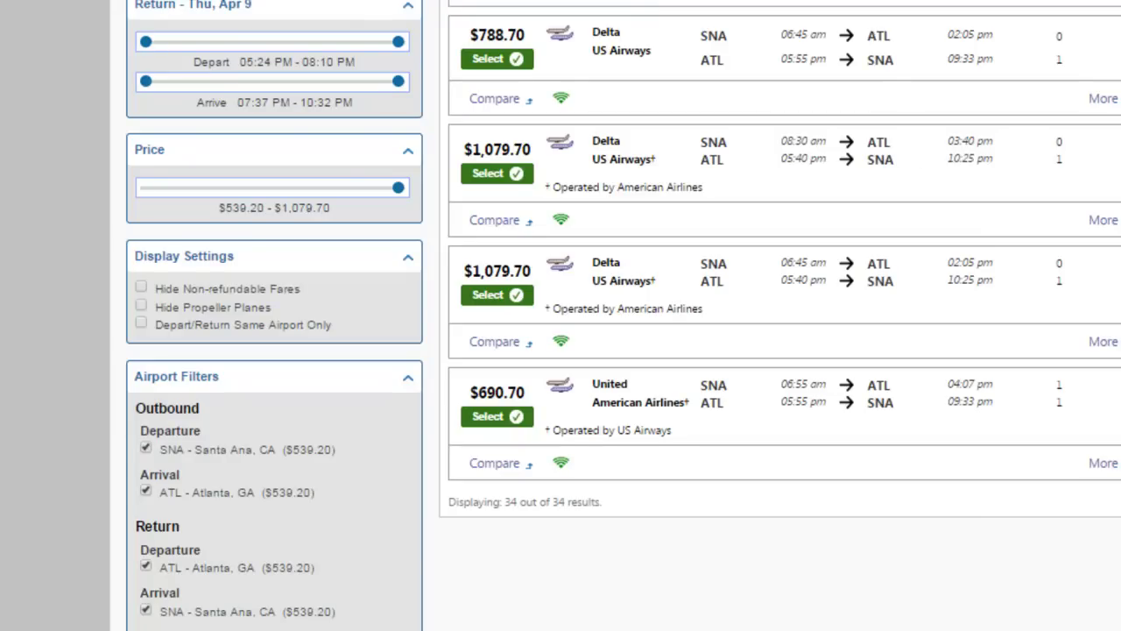
scroll(1084, 271, up, 15)
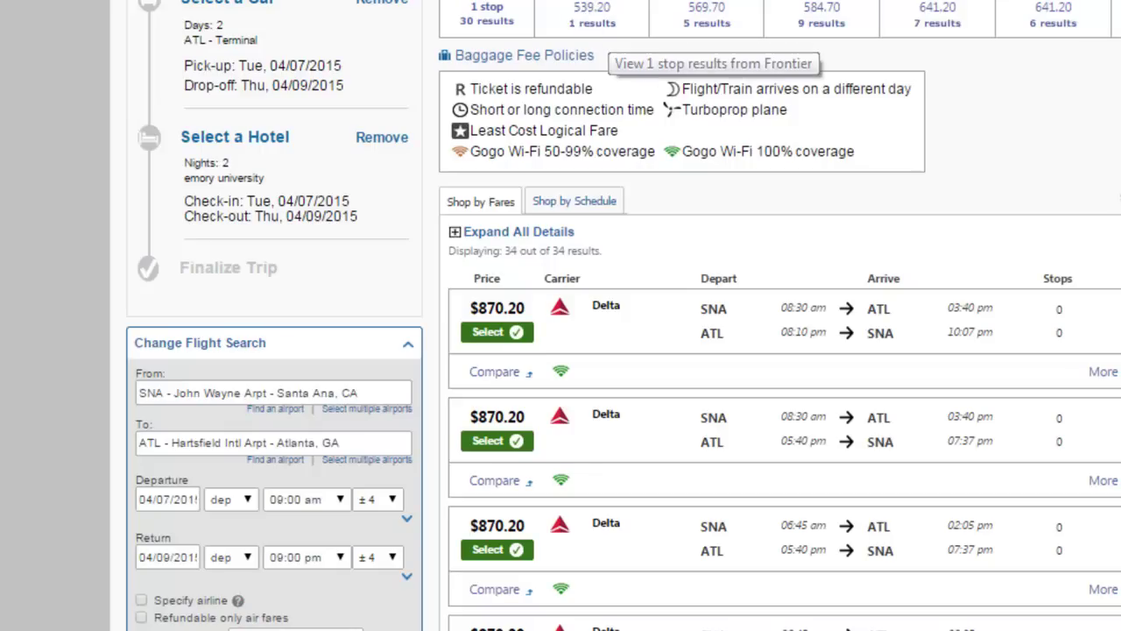
Filter the fares to Frontier's one-stop option and examine the details of its outbound and return flights.
click(596, 19)
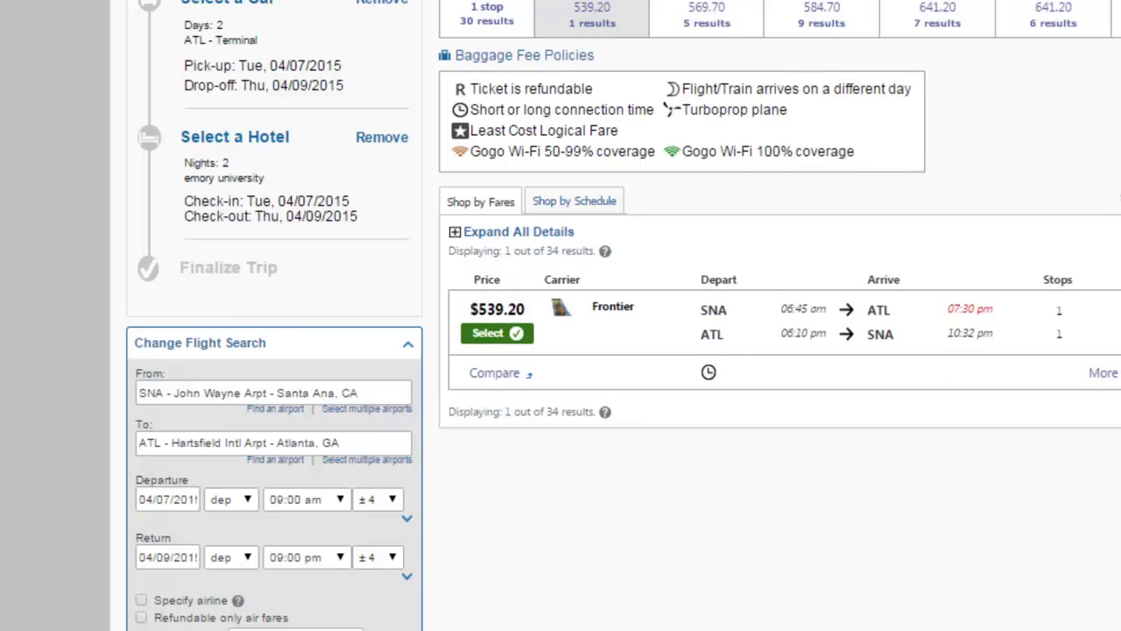
click(1104, 372)
scroll(1099, 337, down, 2)
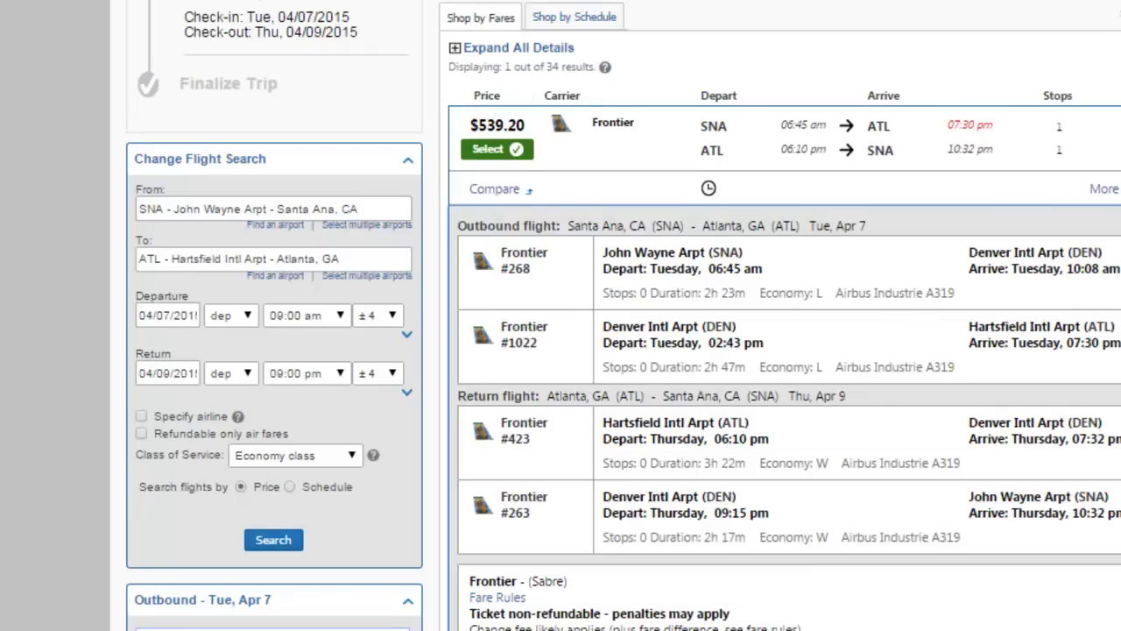
click(1020, 298)
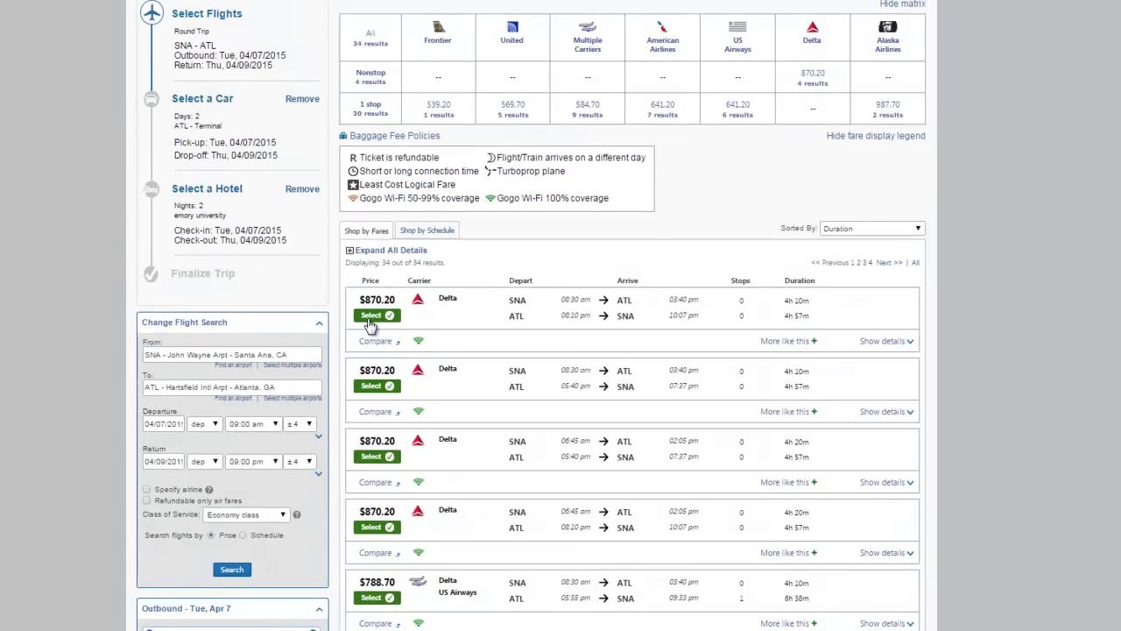
Select the $870.20 Delta nonstop fare leaving at 08:30 am and returning at 08:10 pm, and check the traveler's frequent flyer program choices.
click(370, 316)
scroll(887, 501, down, 3)
click(465, 323)
click(467, 324)
click(456, 324)
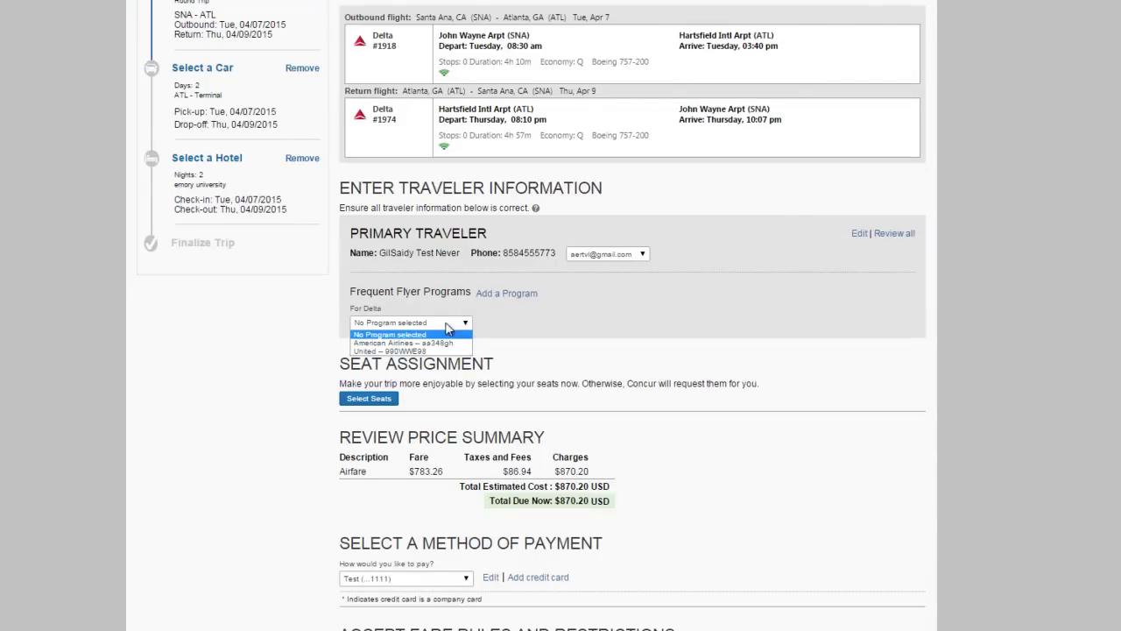
click(447, 323)
scroll(908, 515, down, 3)
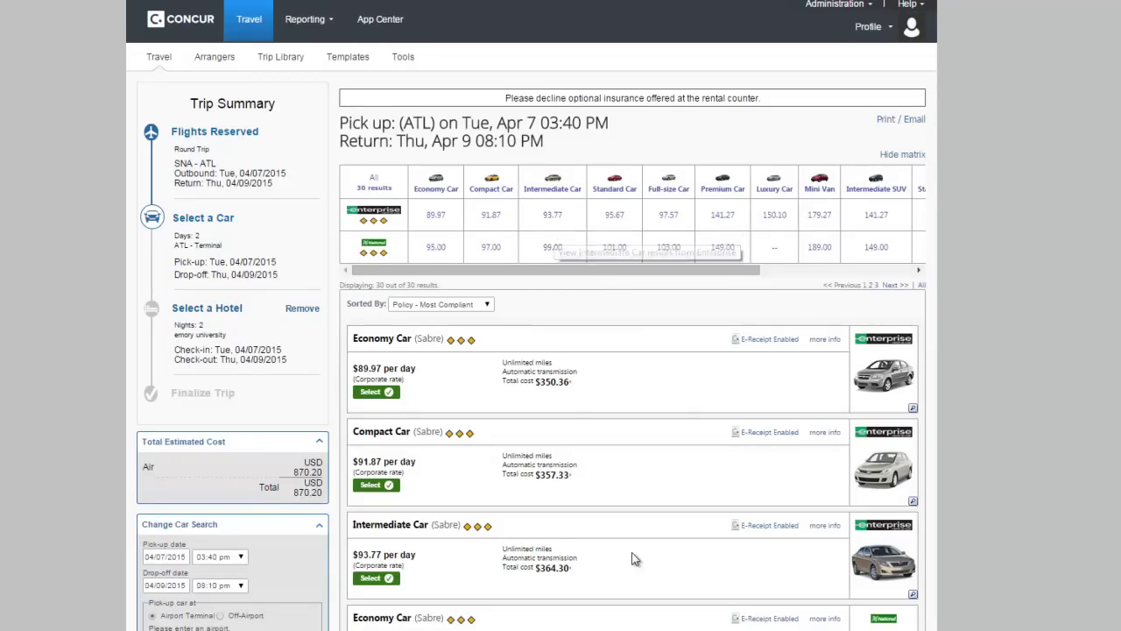
Look through the rental car offers at ATL and skip adding a car to the trip.
scroll(1034, 387, down, 8)
scroll(1034, 387, down, 1)
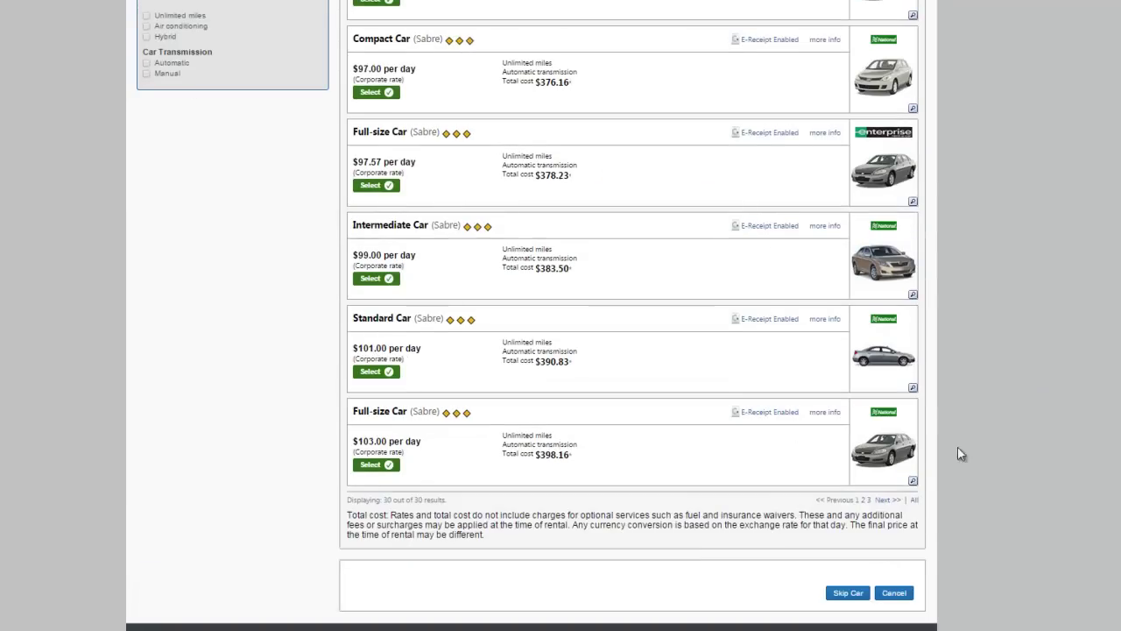
click(848, 594)
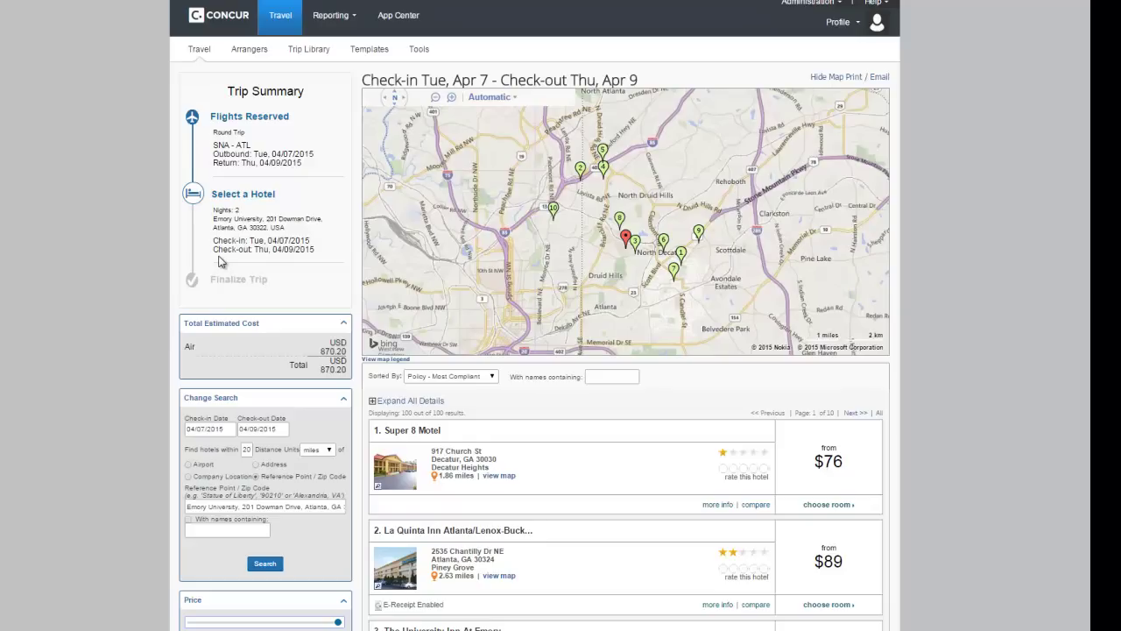
Sort the hotel results by distance and show the rooms of the Holiday Inn Express near Emory.
click(271, 429)
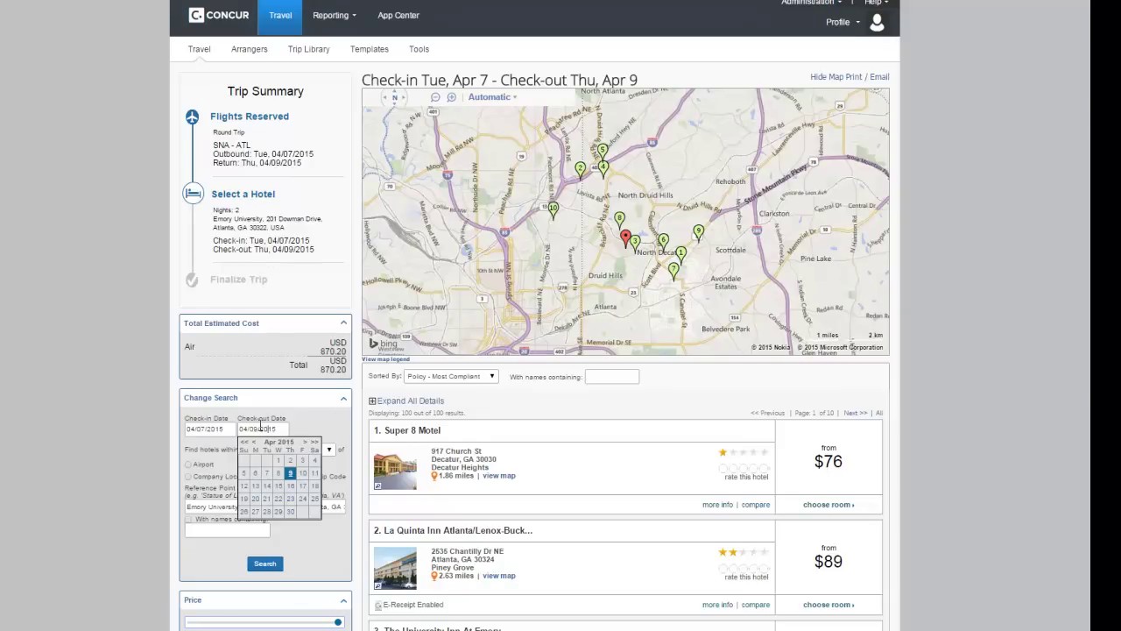
click(493, 377)
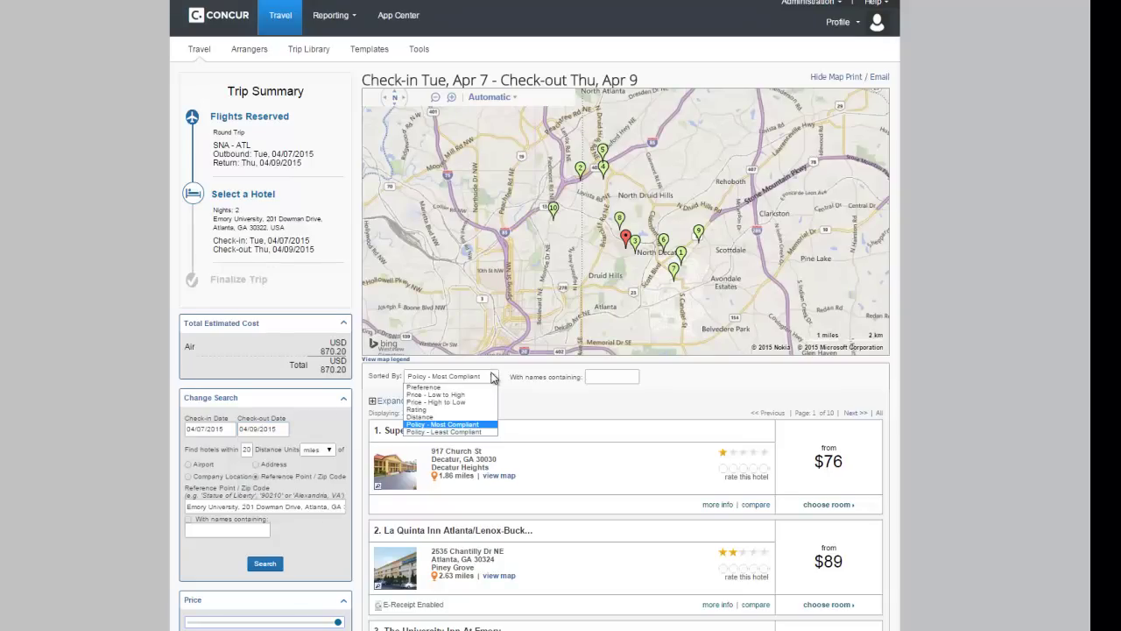
click(444, 418)
scroll(976, 352, down, 3)
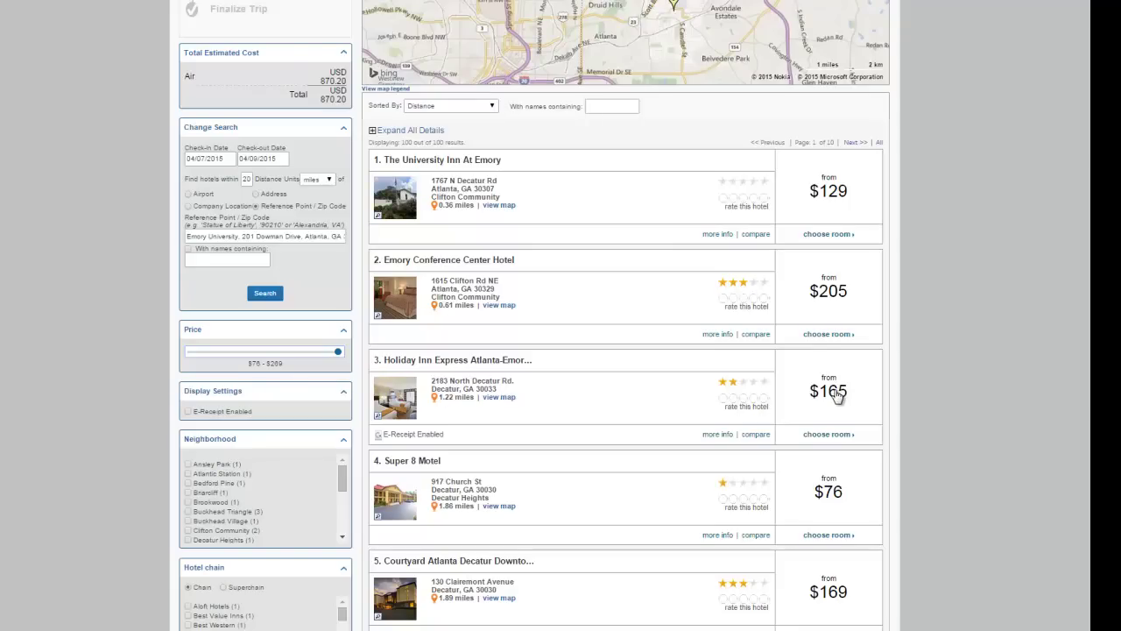
click(828, 433)
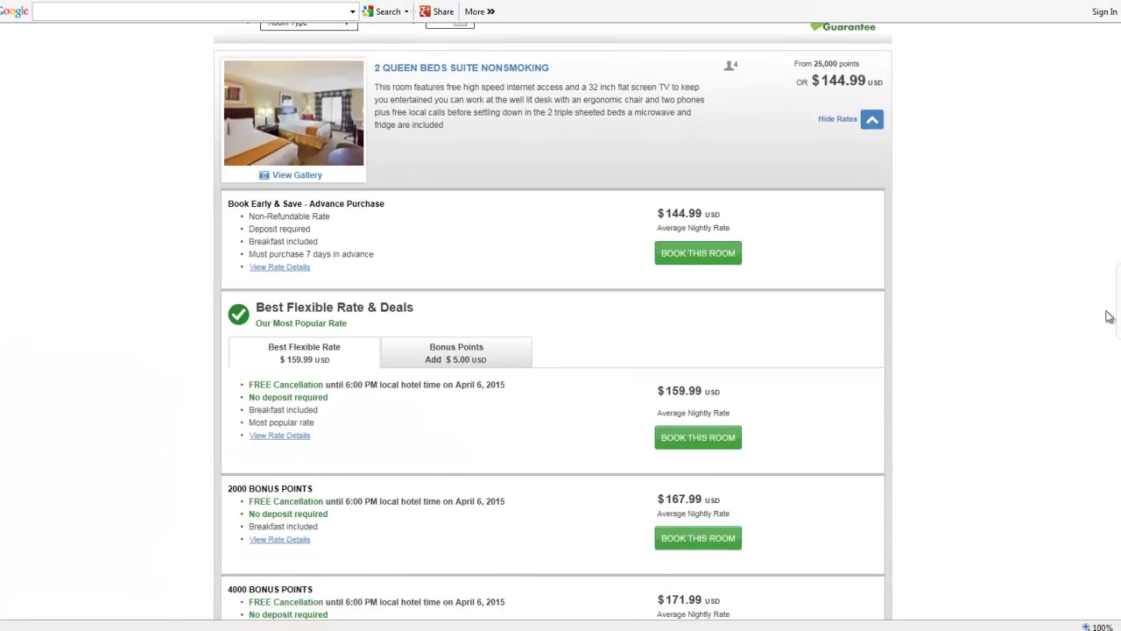
Compare the room rates and cancellation terms for the same stay on the Holiday Inn website.
scroll(1040, 309, up, 4)
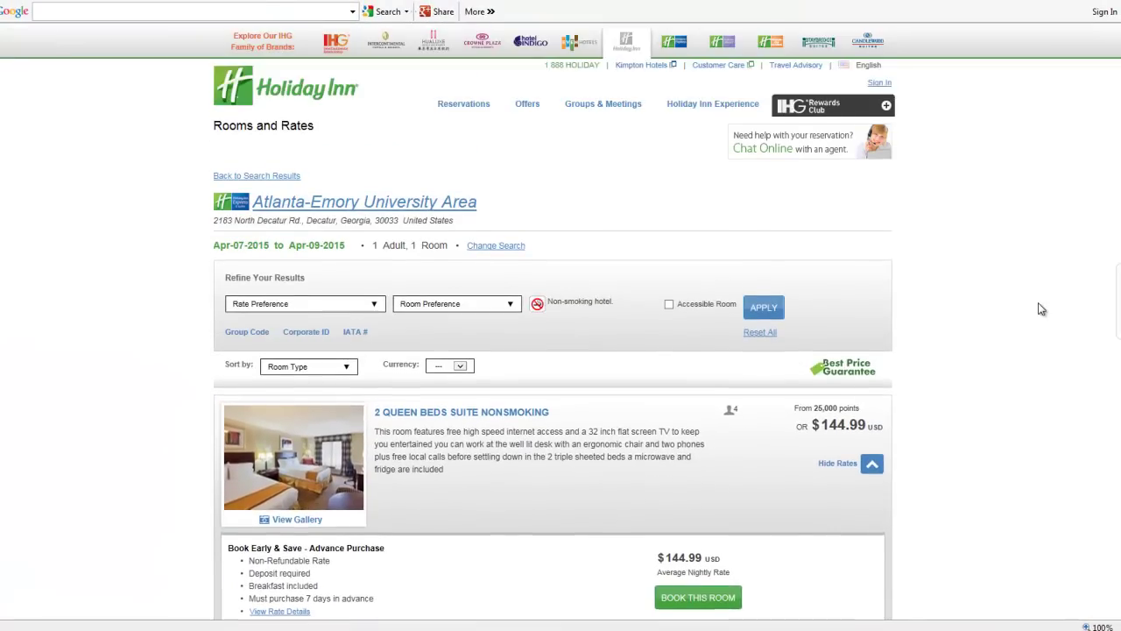
scroll(1041, 309, down, 5)
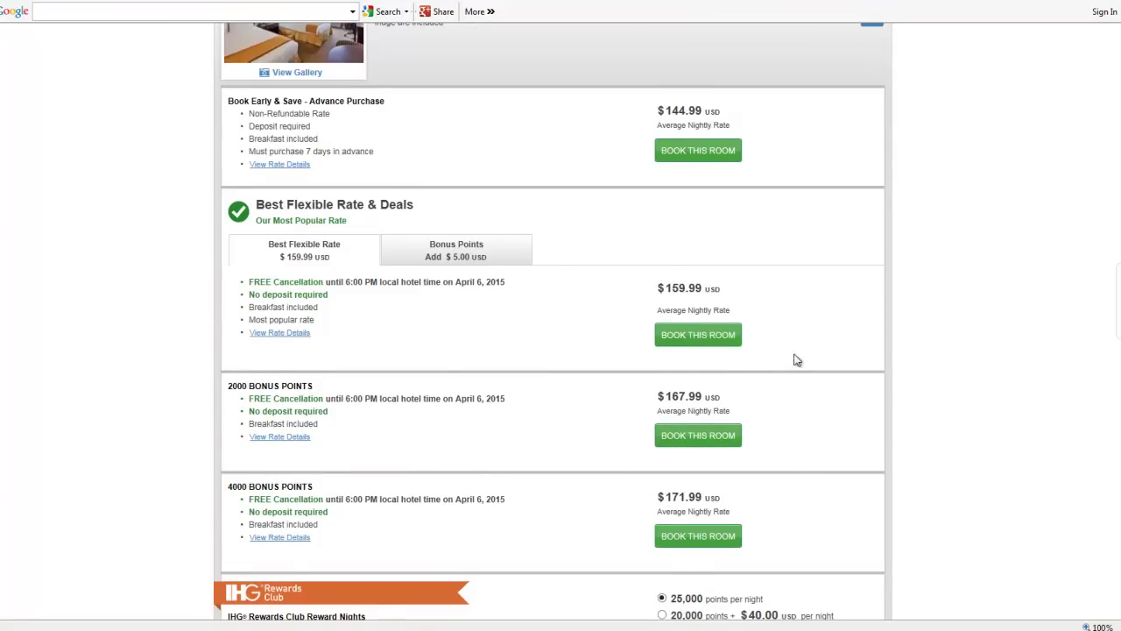
scroll(746, 380, down, 1)
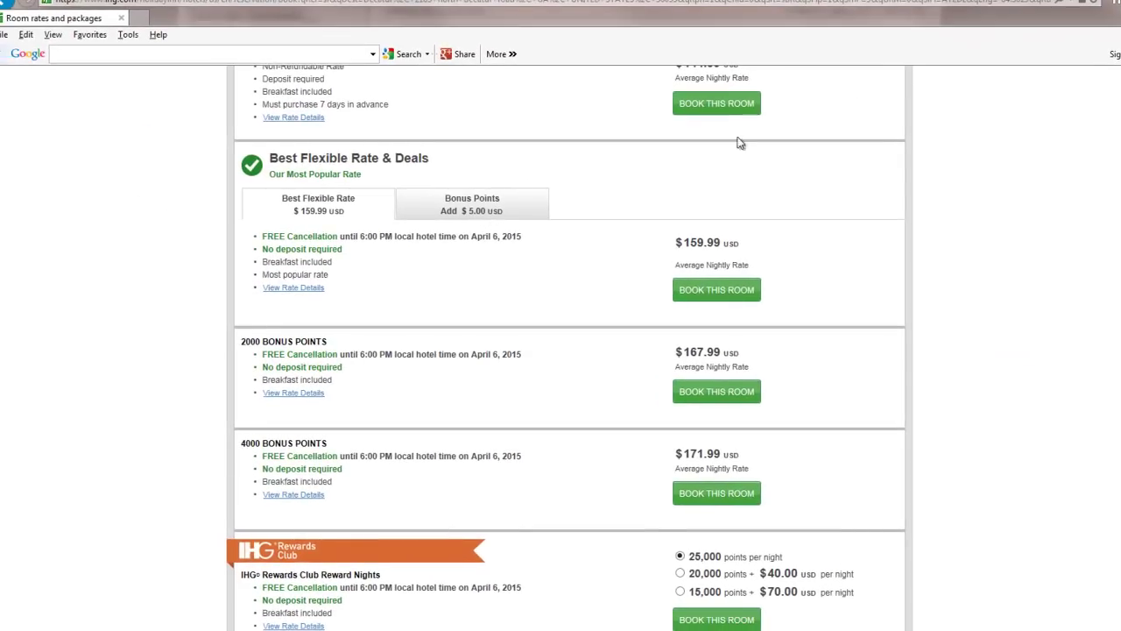
click(733, 298)
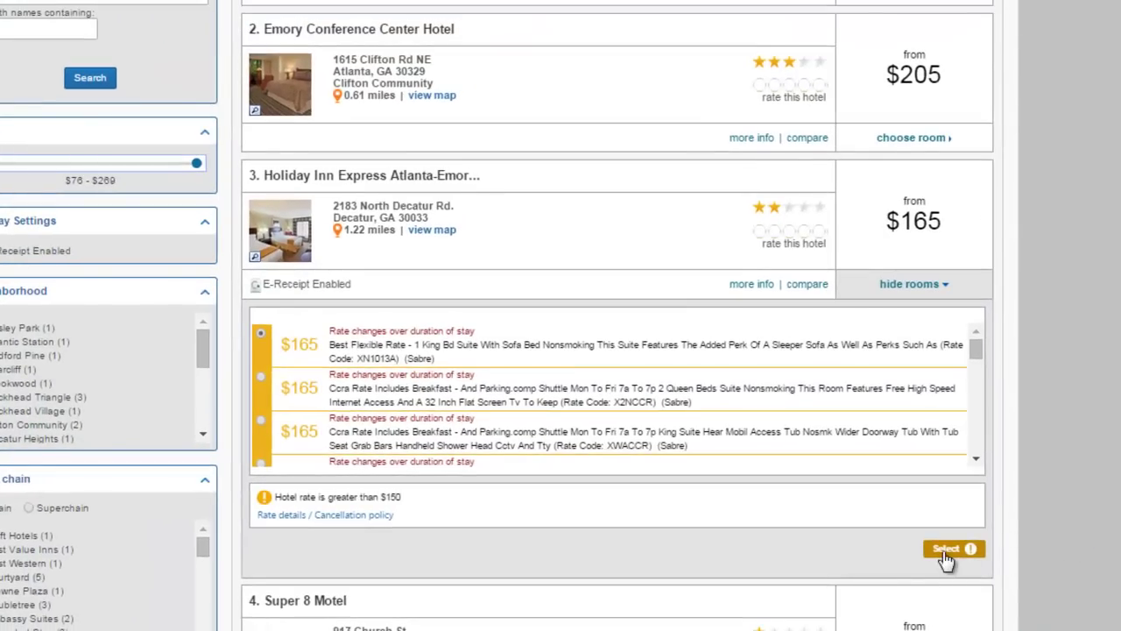
Select the $165 Best Flexible Rate suite at the Holiday Inn Express and save LOCATION OF HOTEL as the policy violation reason.
click(944, 552)
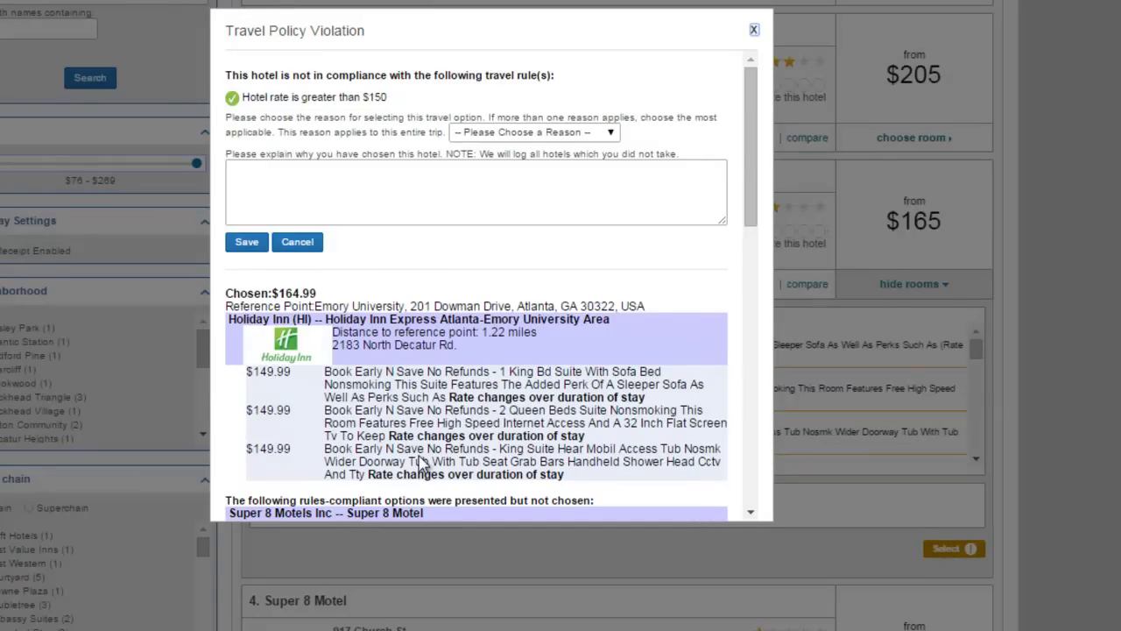
click(512, 132)
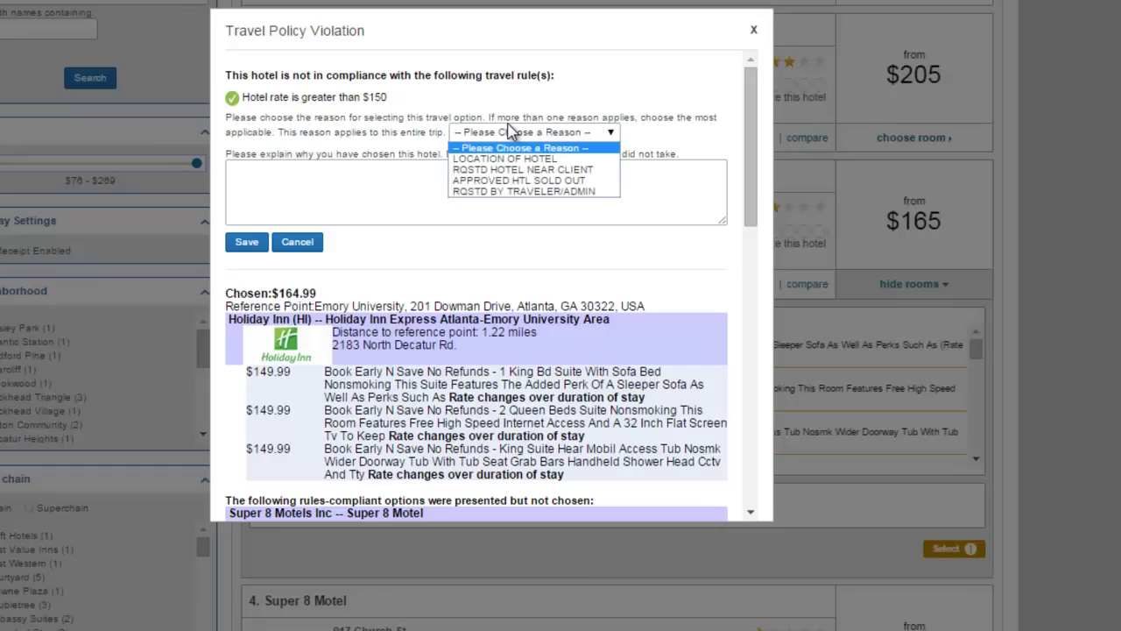
click(510, 159)
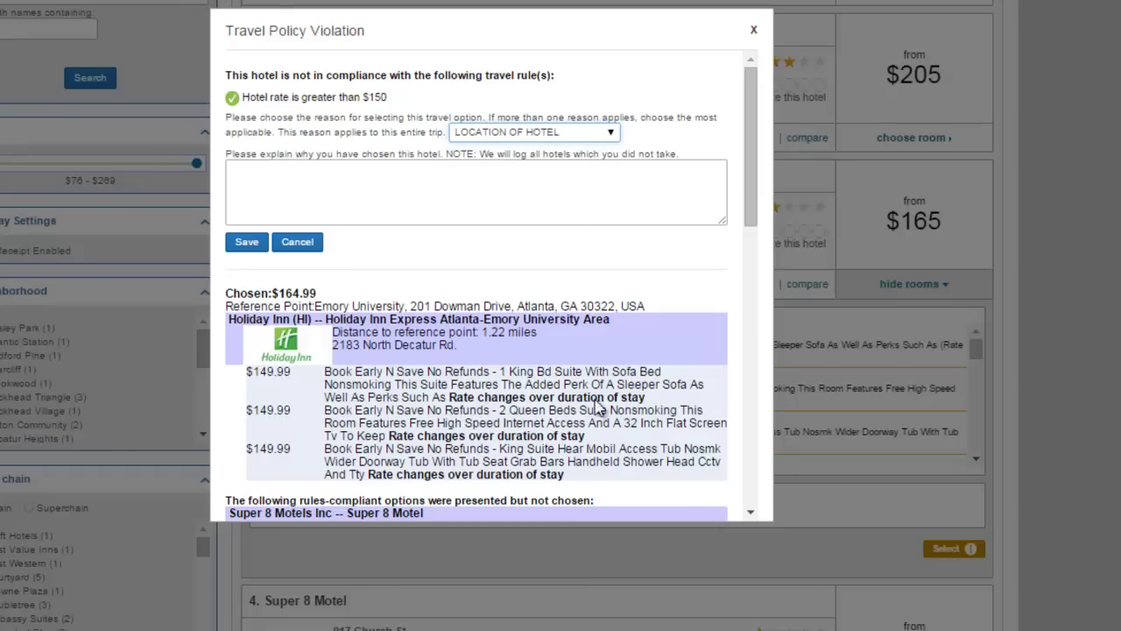
click(249, 243)
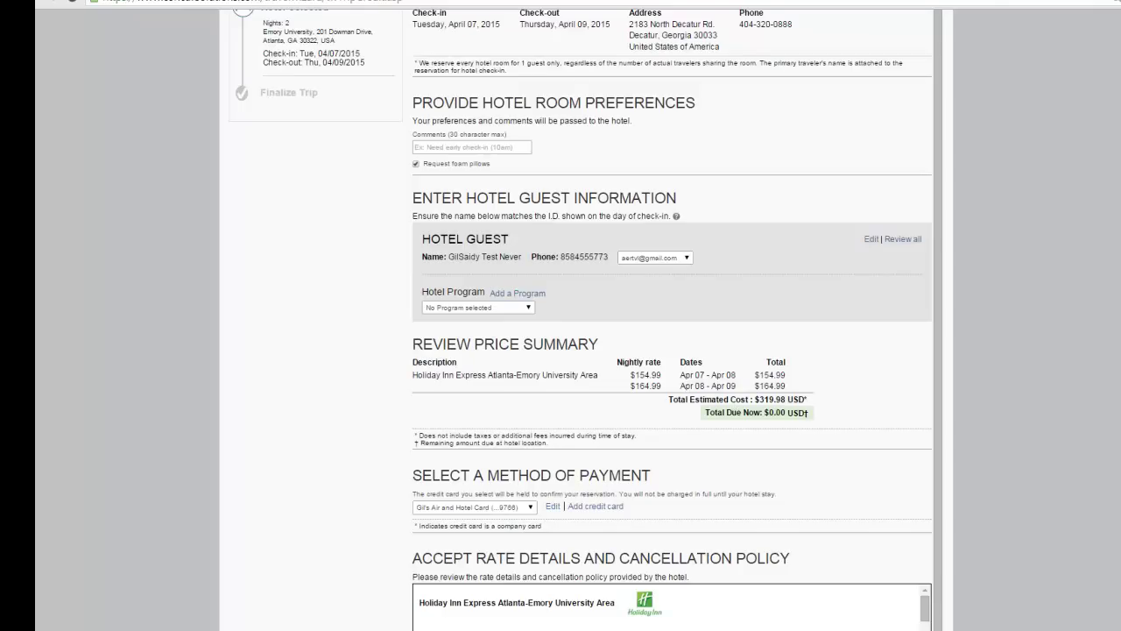
Review the hotel guest, price and payment details and reserve the Holiday Inn Express stay.
scroll(526, 526, down, 2)
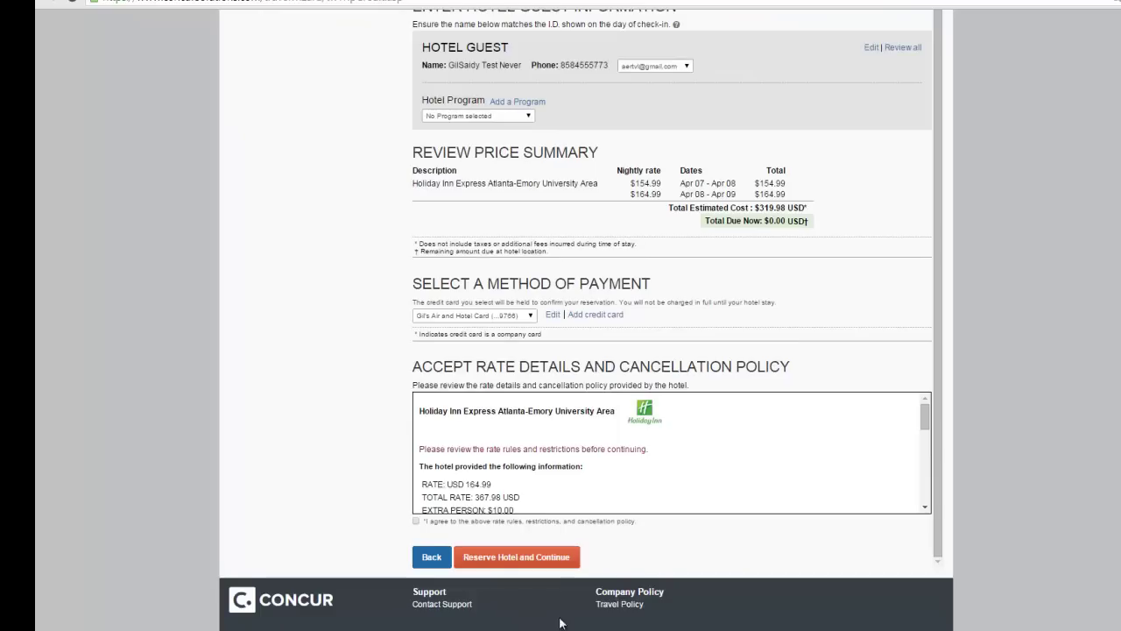
click(516, 561)
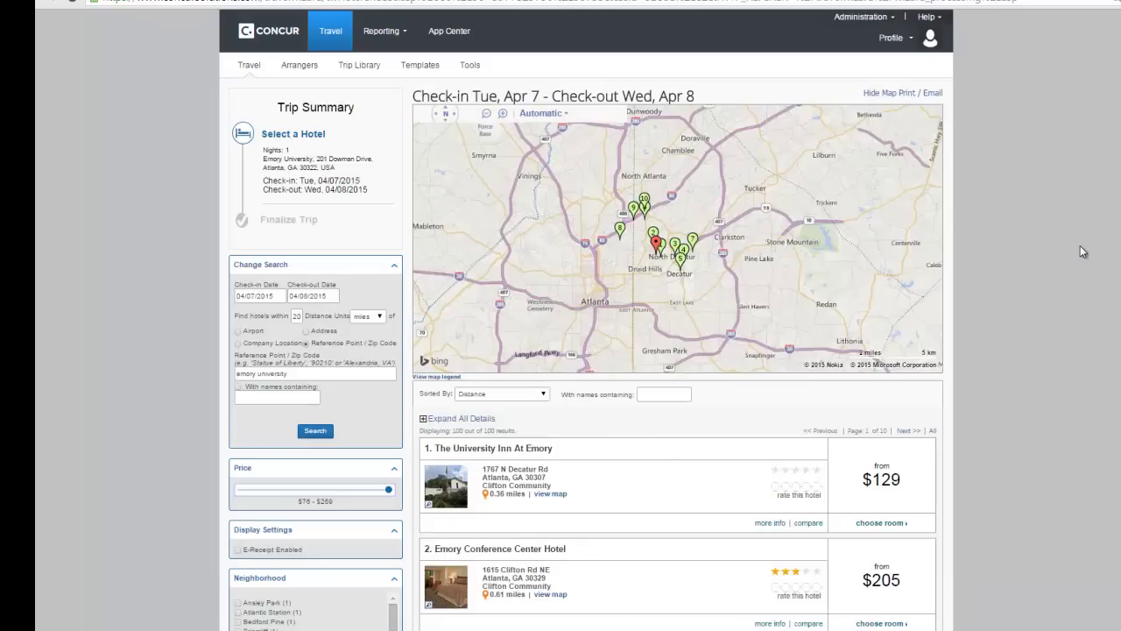
Examine the neighborhood, hotel chain and amenity filters available for the Emory University hotel search.
scroll(1086, 254, down, 5)
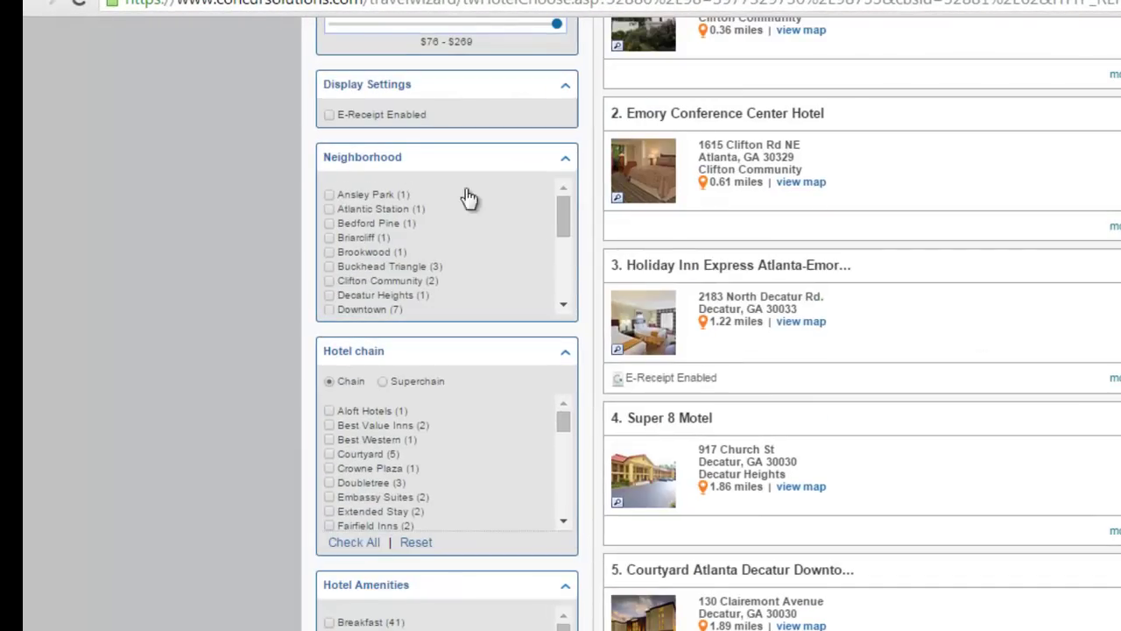
drag(557, 211, 563, 163)
drag(566, 425, 564, 491)
drag(511, 445, 512, 390)
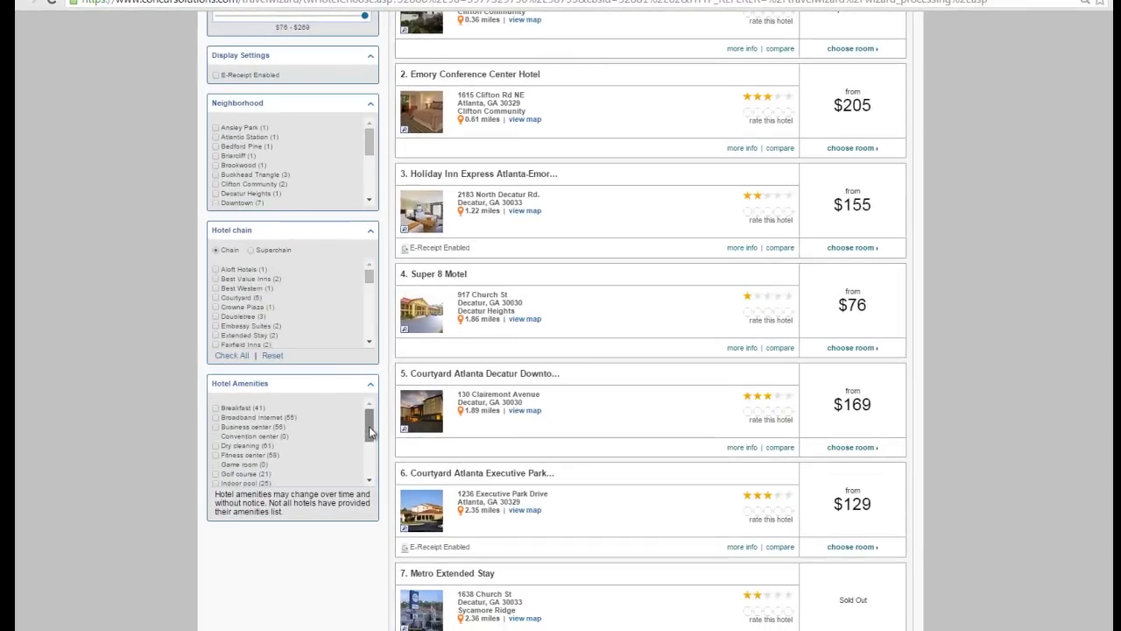
mouse_move(368, 431)
mouse_down()
mouse_move(369, 465)
mouse_move(369, 416)
mouse_up()
scroll(105, 409, up, 3)
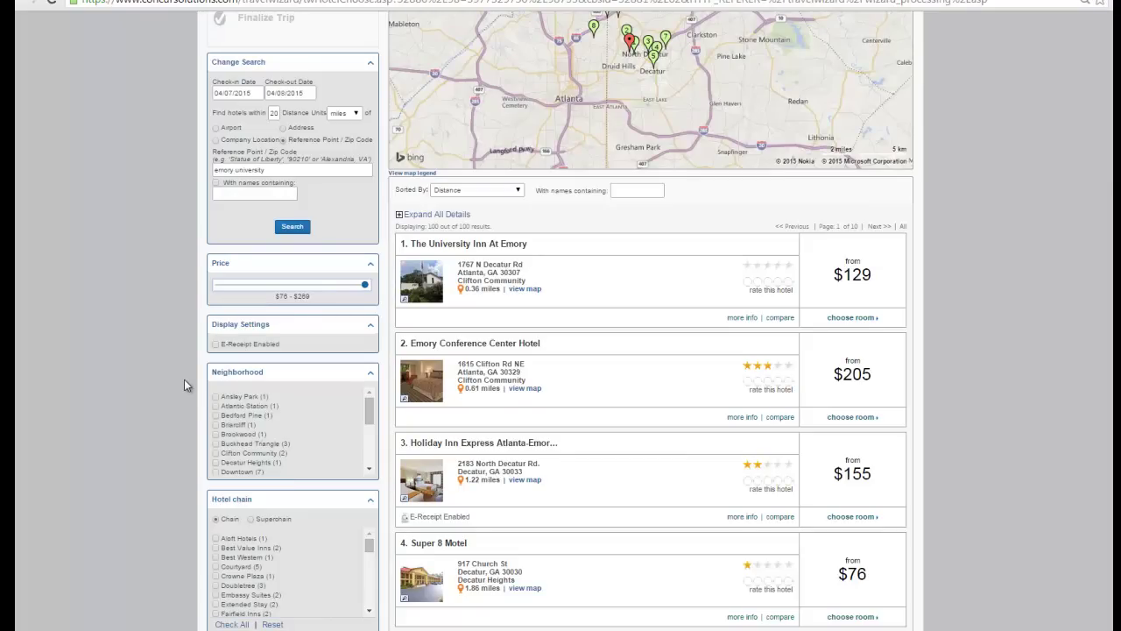
Limit the hotel results to properties that are E-Receipt Enabled.
click(216, 344)
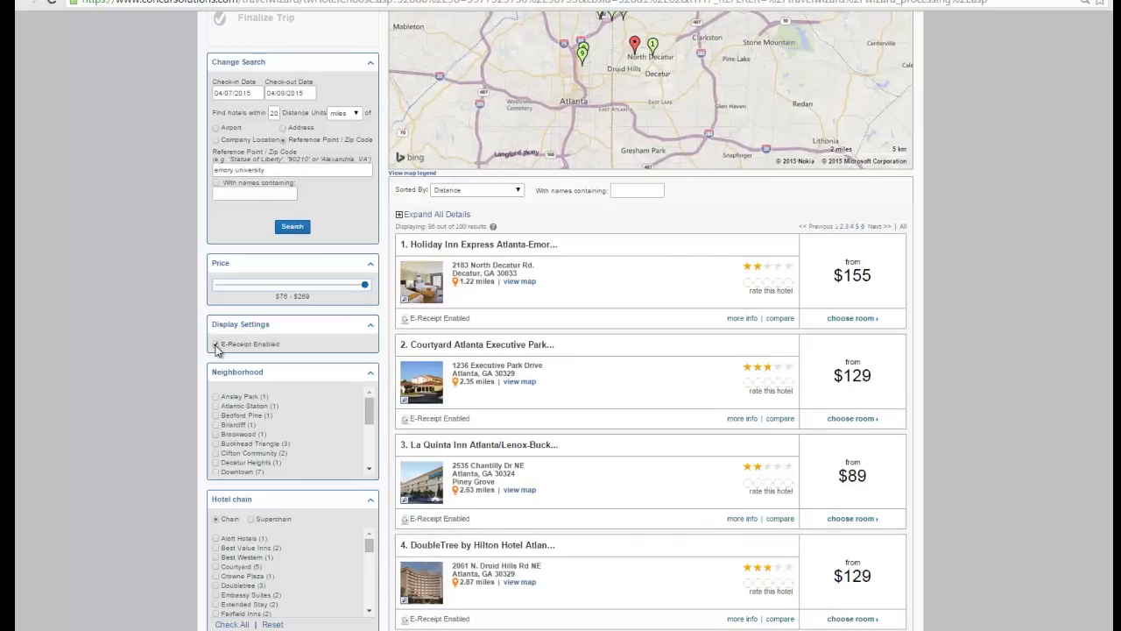
scroll(1025, 327, up, 2)
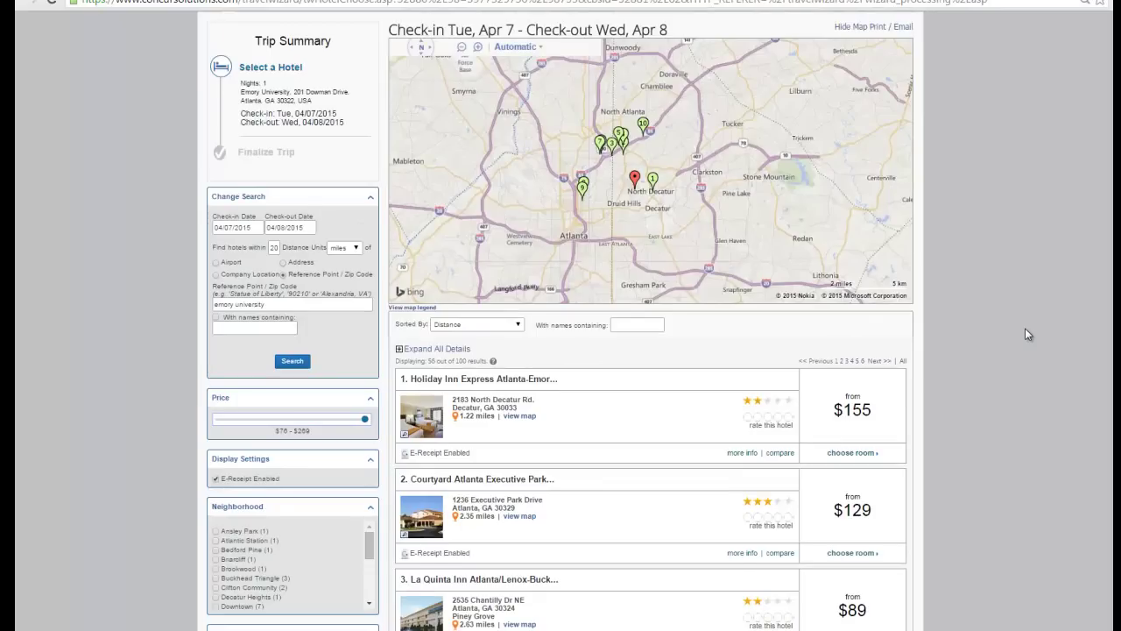
scroll(1025, 328, up, 1)
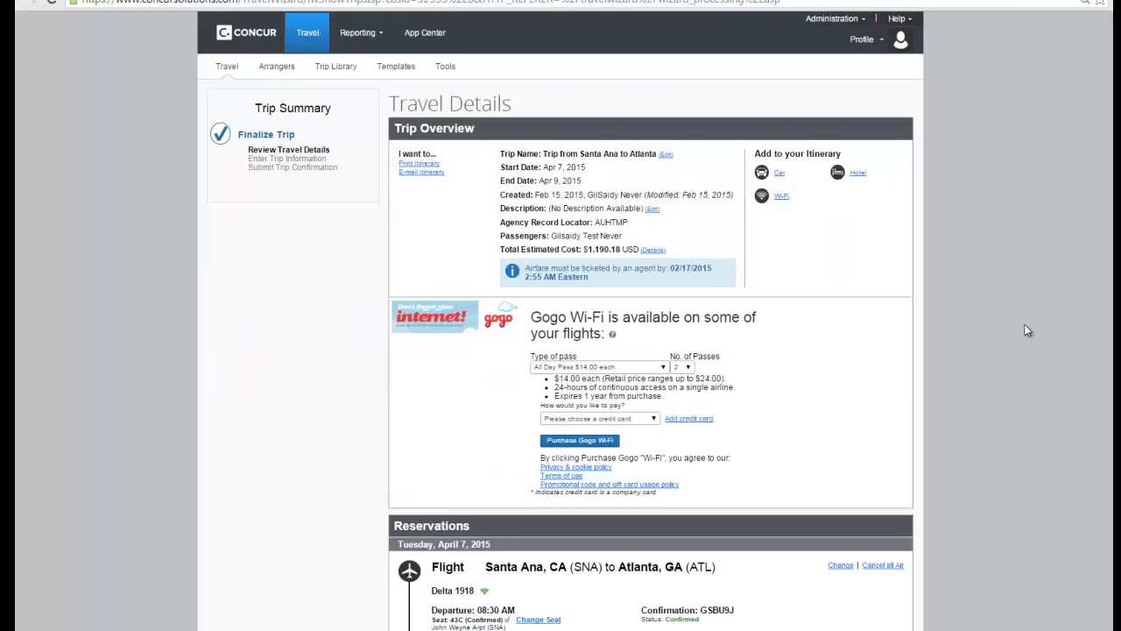
Review the travel details of the Santa Ana to Atlanta trip, including the flight and hotel reservations.
scroll(970, 352, down, 10)
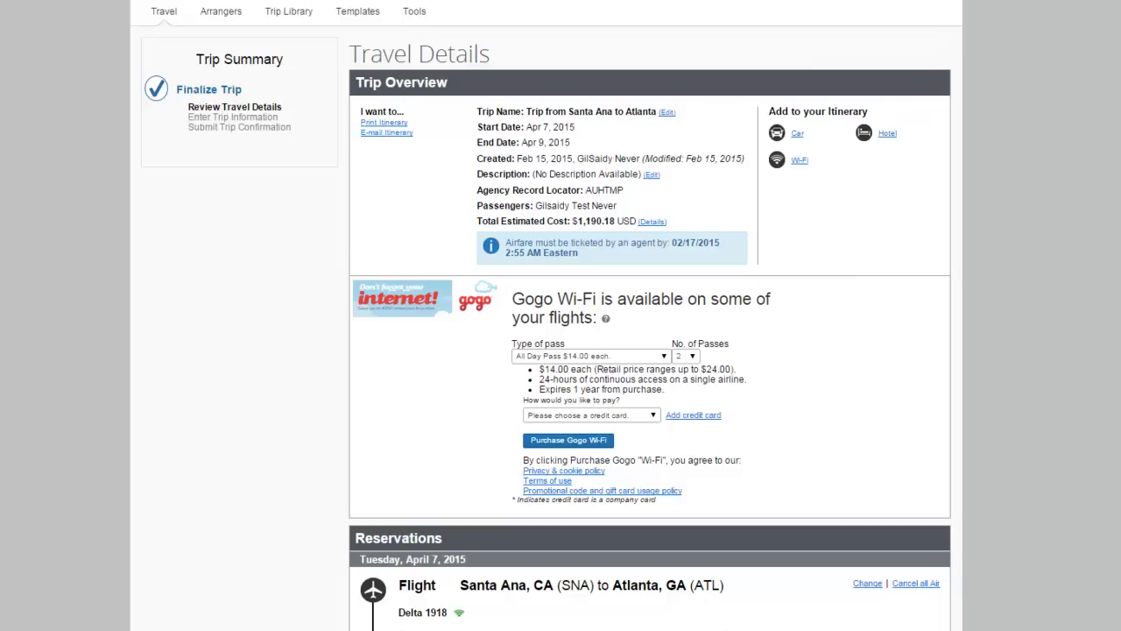
scroll(648, 350, down, 2)
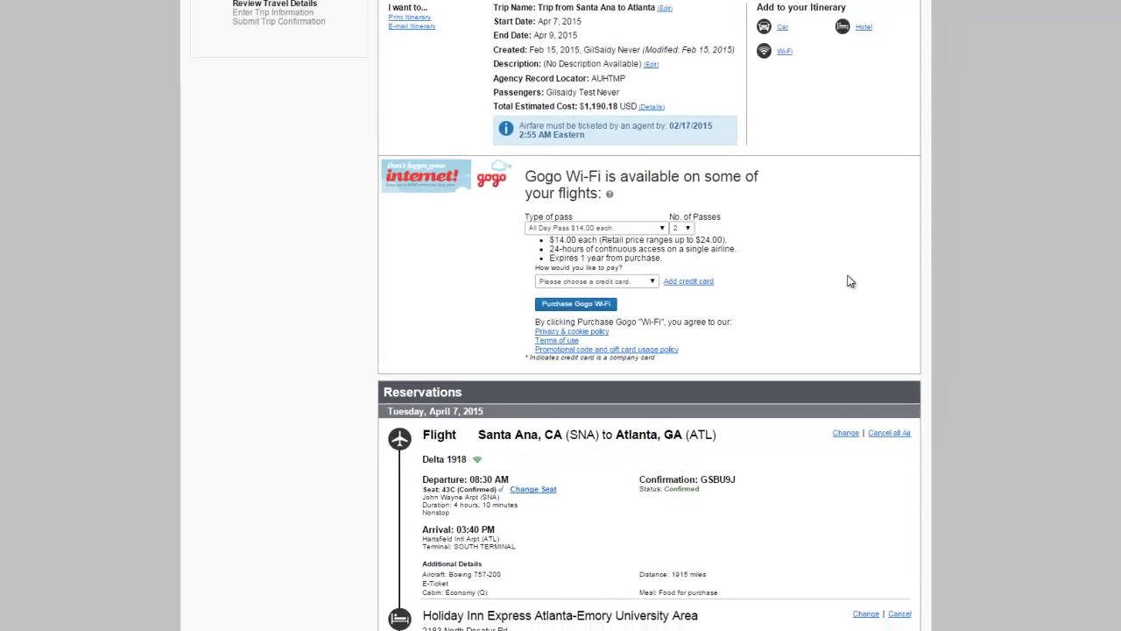
scroll(847, 283, down, 4)
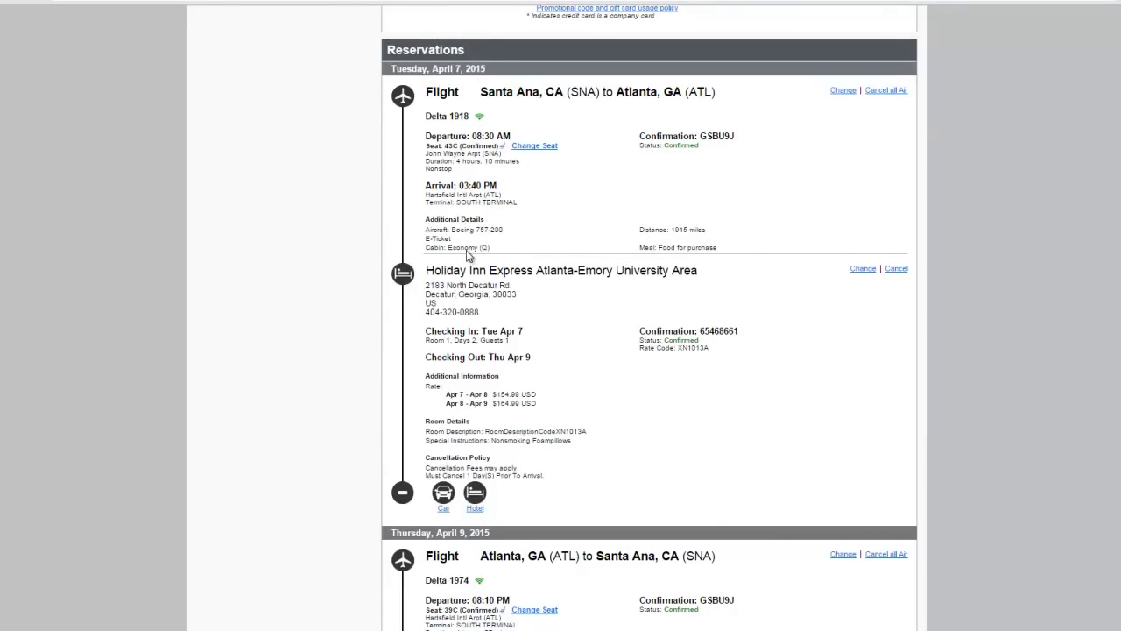
Check the return flight and total estimated cost, continue to the trip booking information, and place the Santa Ana to Atlanta trip on hold.
scroll(690, 426, down, 2)
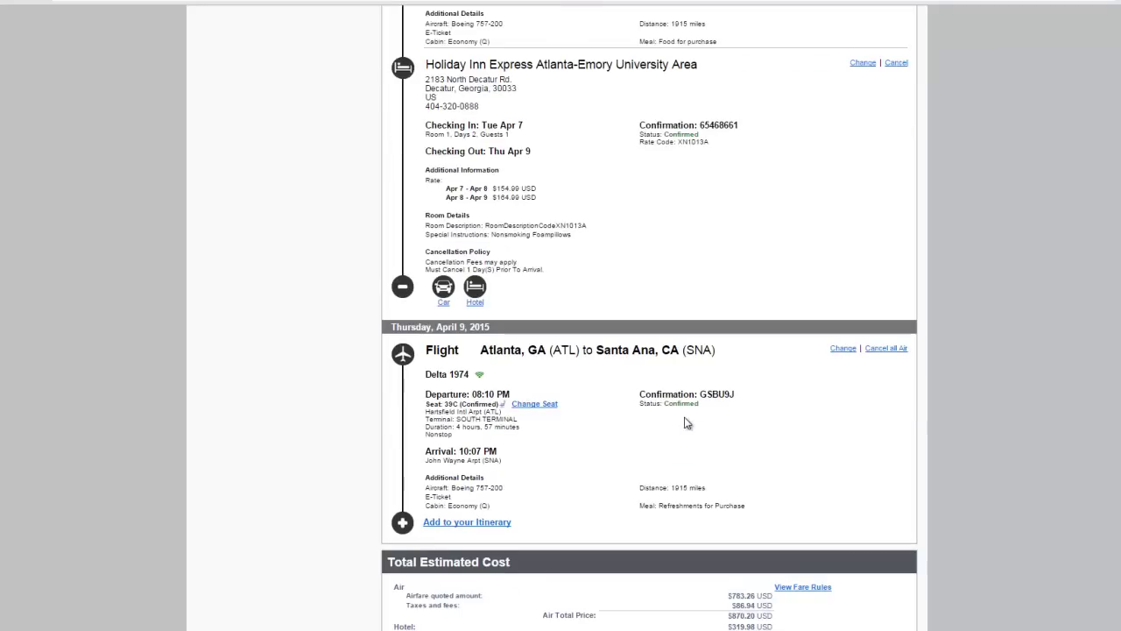
scroll(584, 463, down, 2)
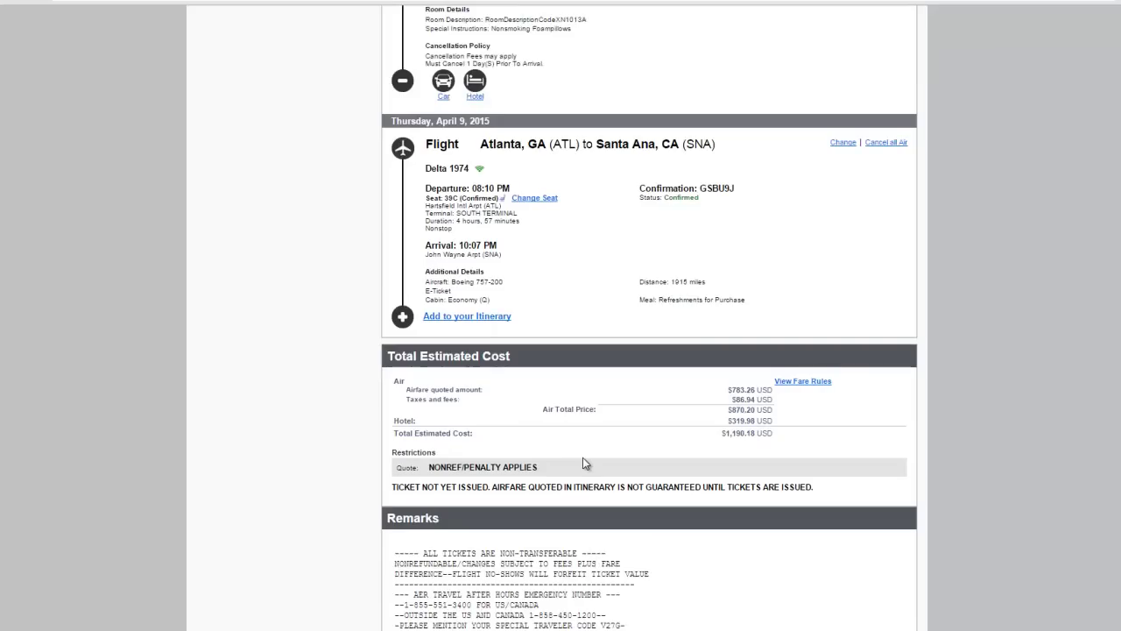
scroll(583, 462, down, 2)
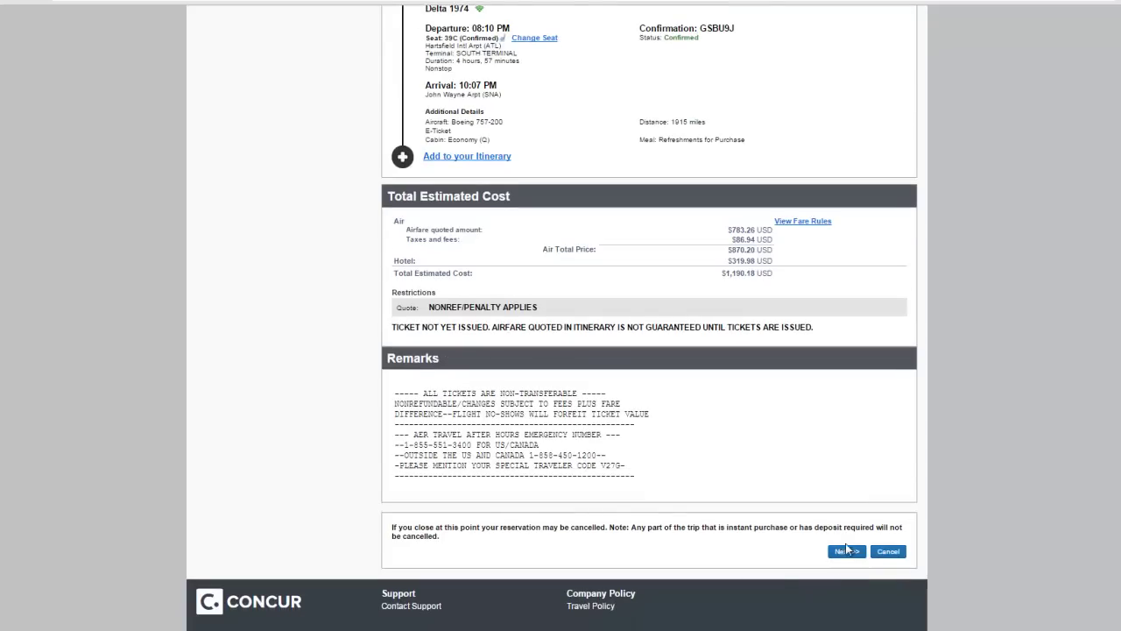
click(843, 550)
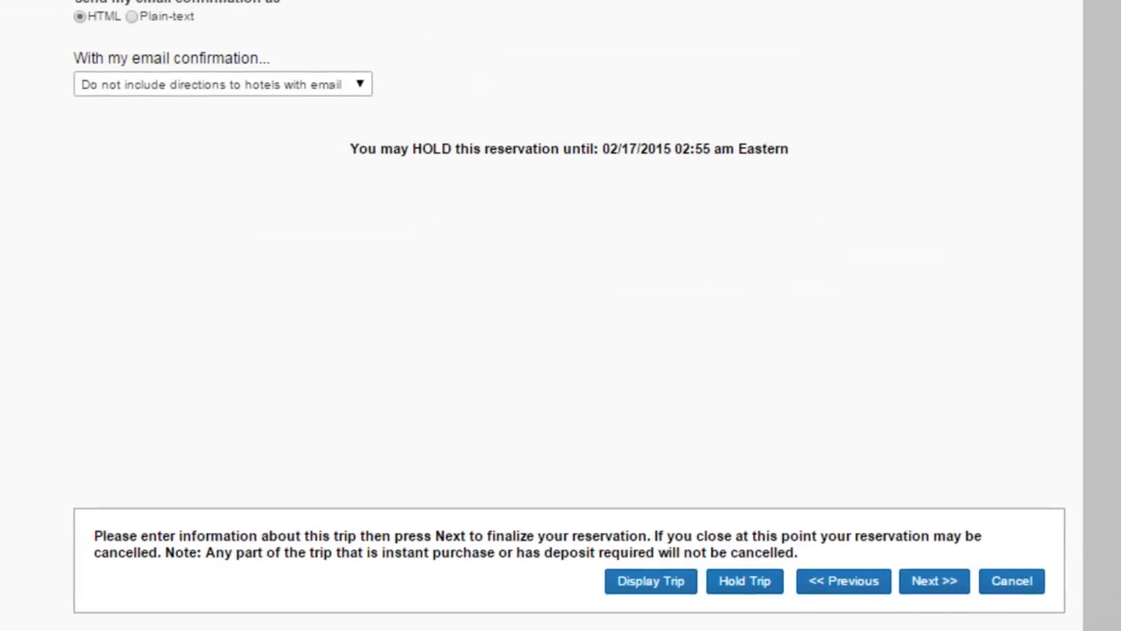
click(736, 584)
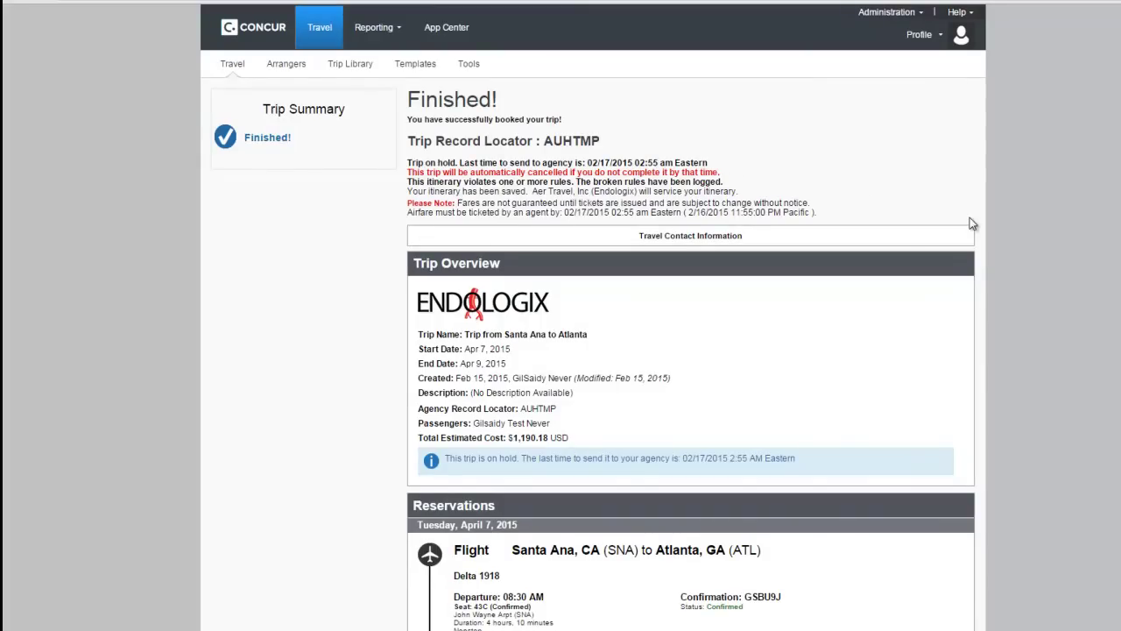
Examine the held trip's itinerary and highlight the Agency Record Locator in its trip overview.
scroll(969, 217, down, 3)
scroll(969, 223, down, 4)
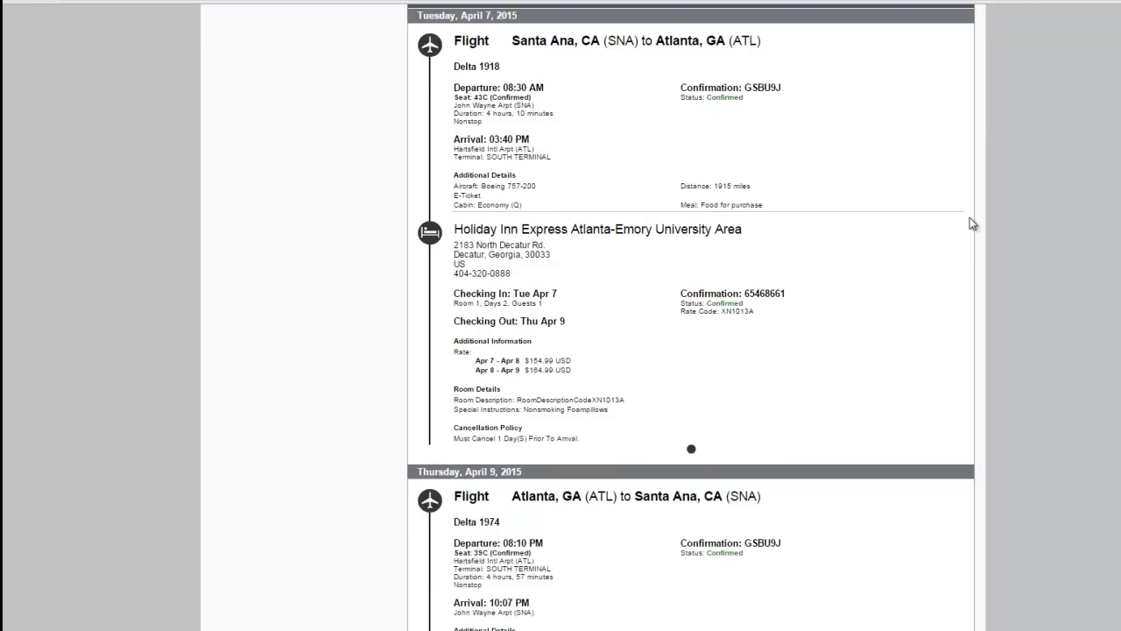
scroll(970, 223, up, 4)
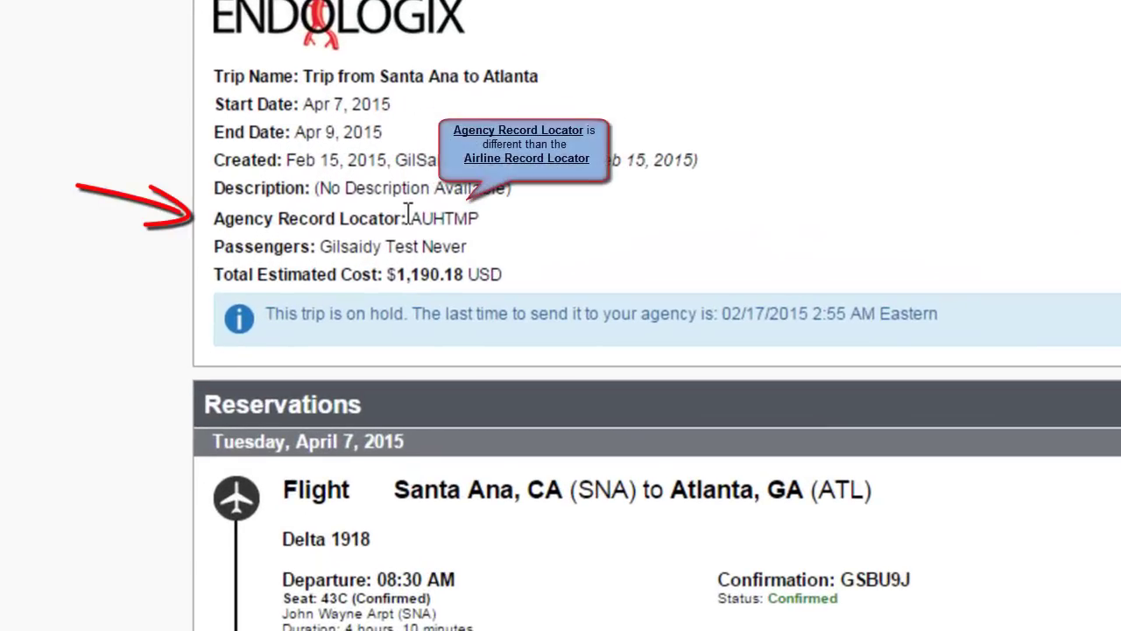
drag(522, 190, 577, 191)
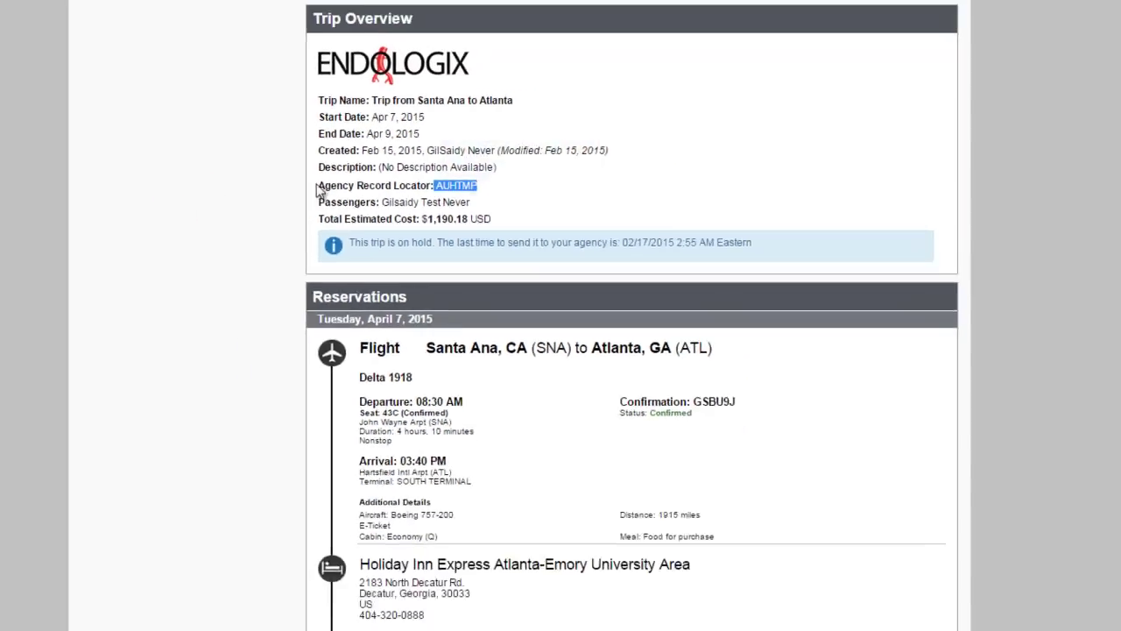
click(214, 218)
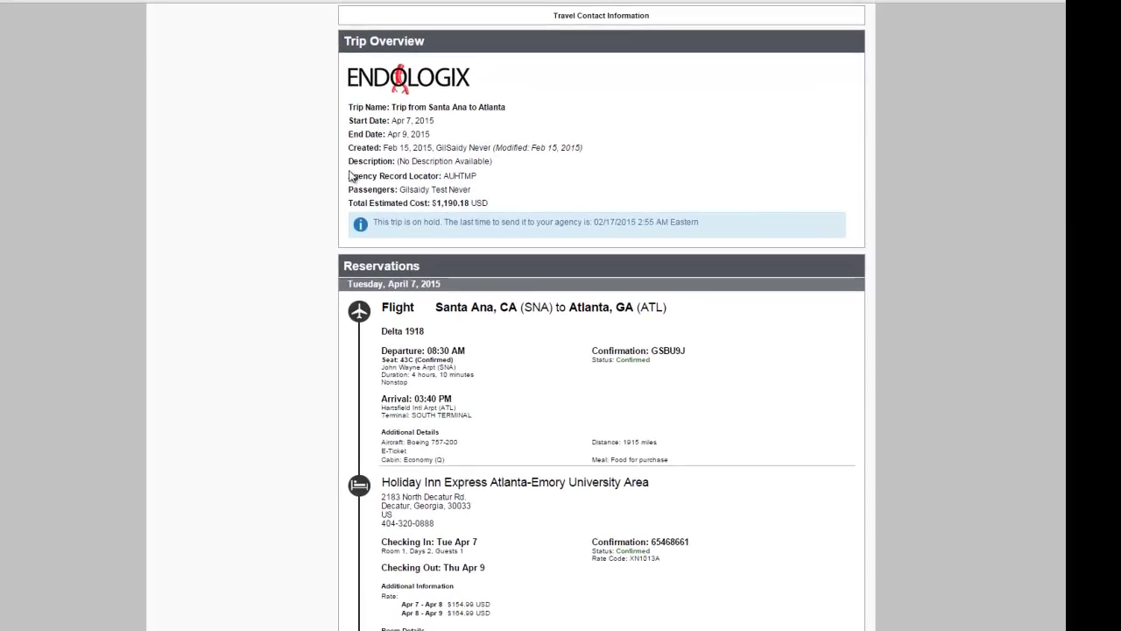
drag(349, 175, 478, 177)
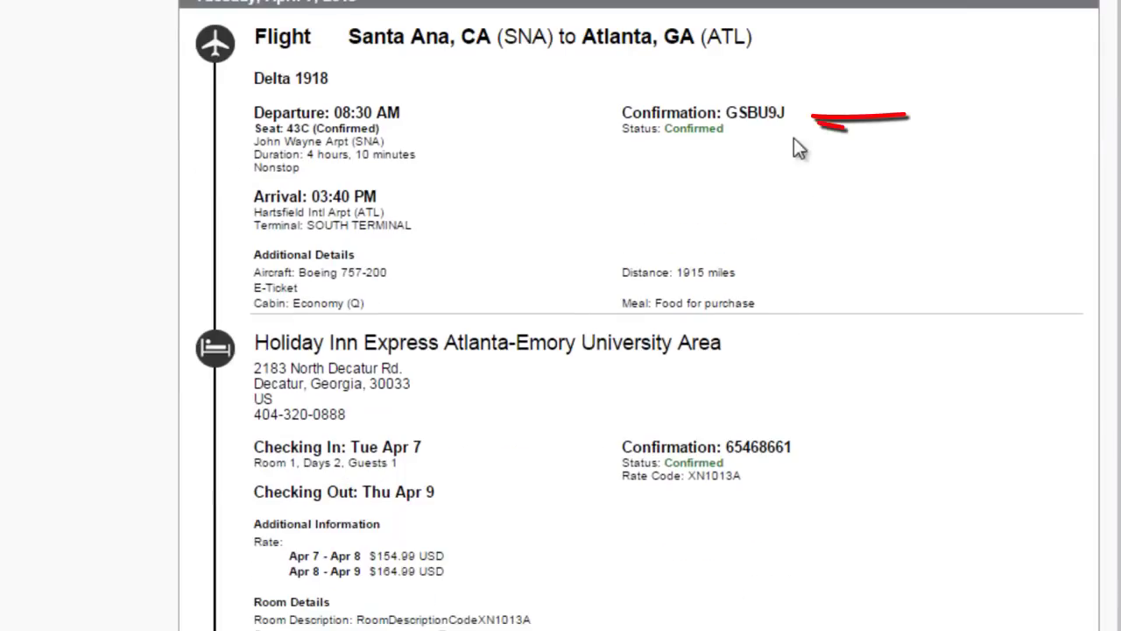
Check the airline and Holiday Inn Express confirmation numbers, and read the return flight, estimated cost and remarks.
drag(727, 112, 800, 117)
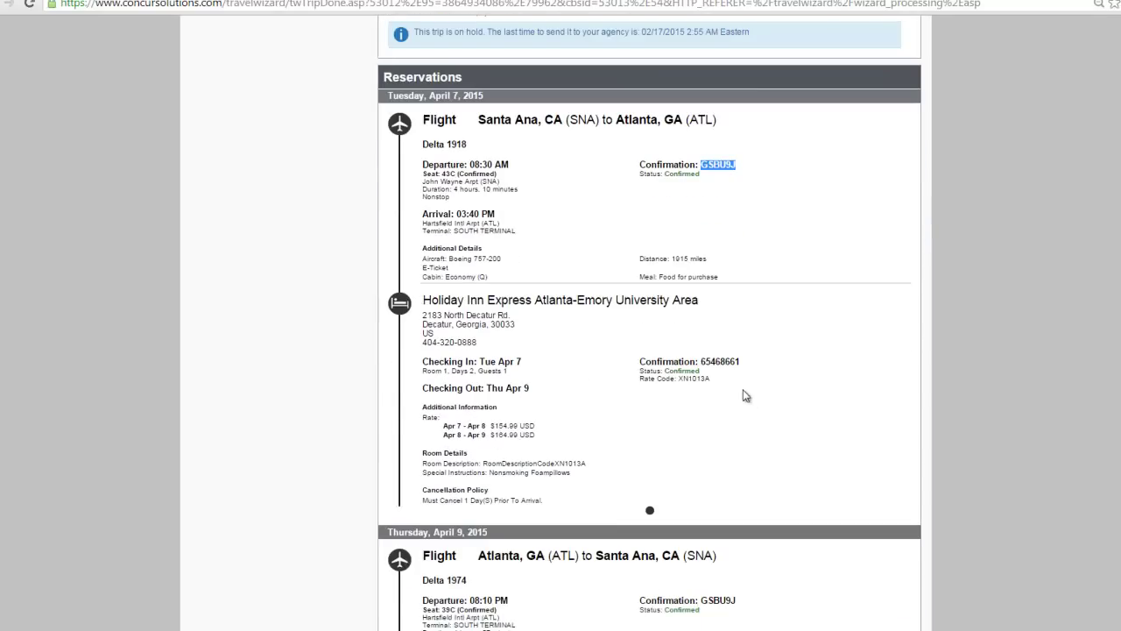
drag(702, 360, 738, 364)
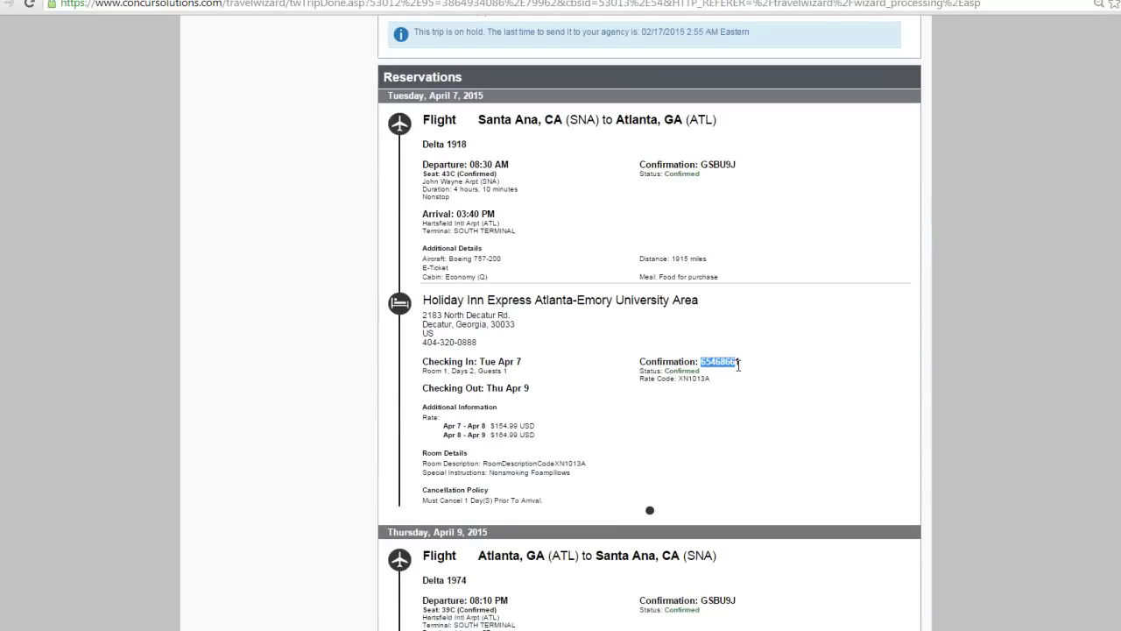
click(751, 395)
scroll(763, 459, down, 2)
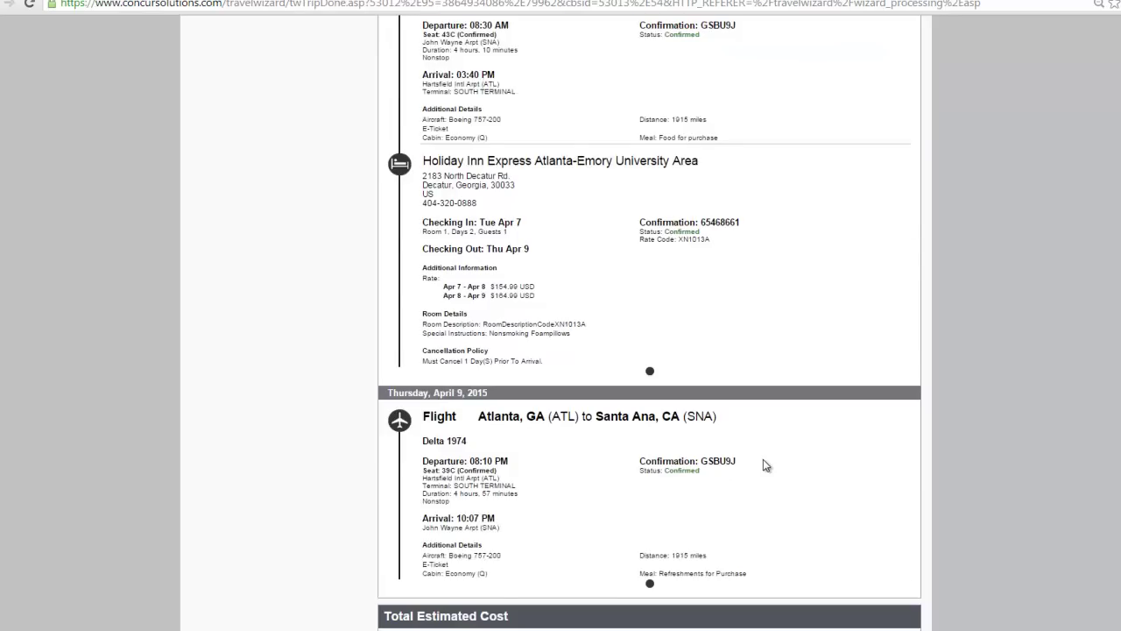
scroll(763, 464, down, 2)
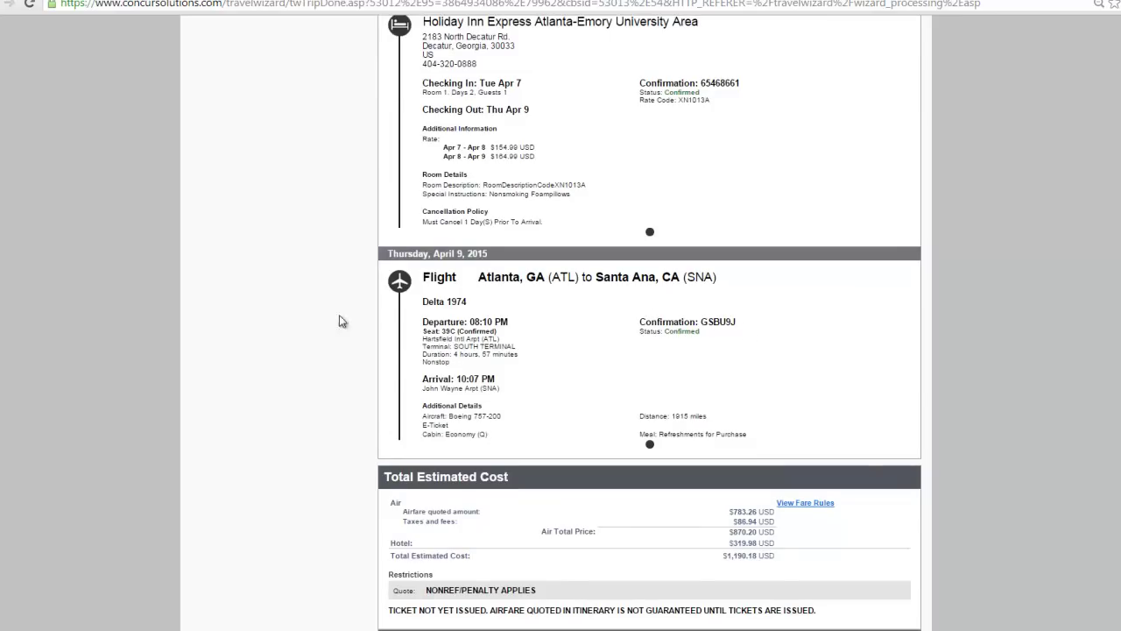
scroll(648, 351, down, 3)
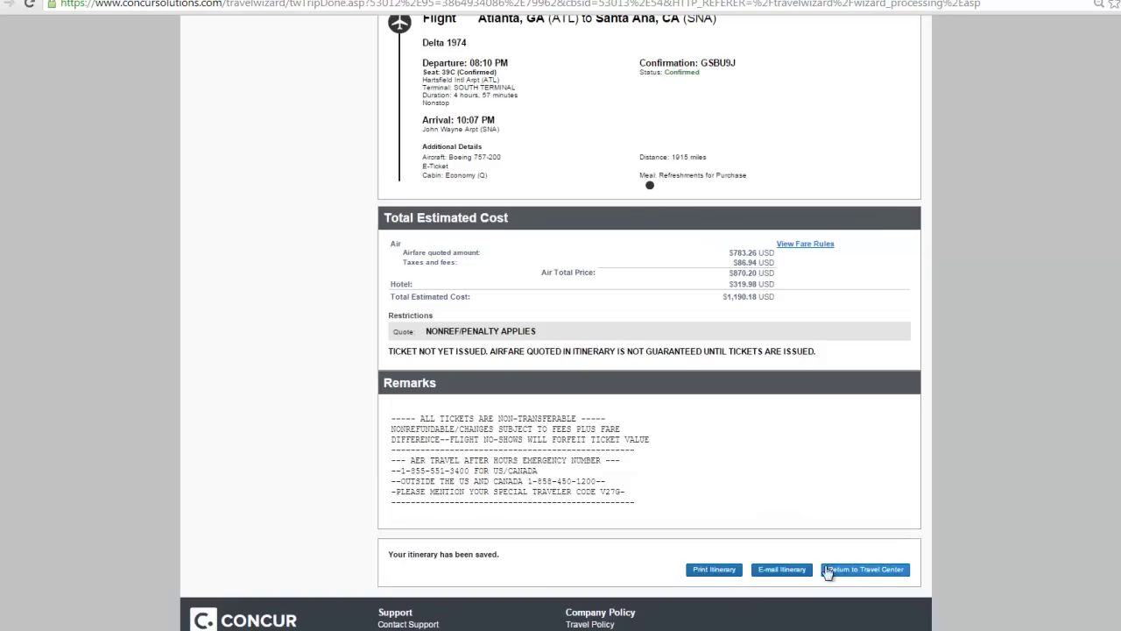
Return to the Travel Center, reopen the held Santa Ana to Atlanta trip, and continue past its travel details.
click(860, 570)
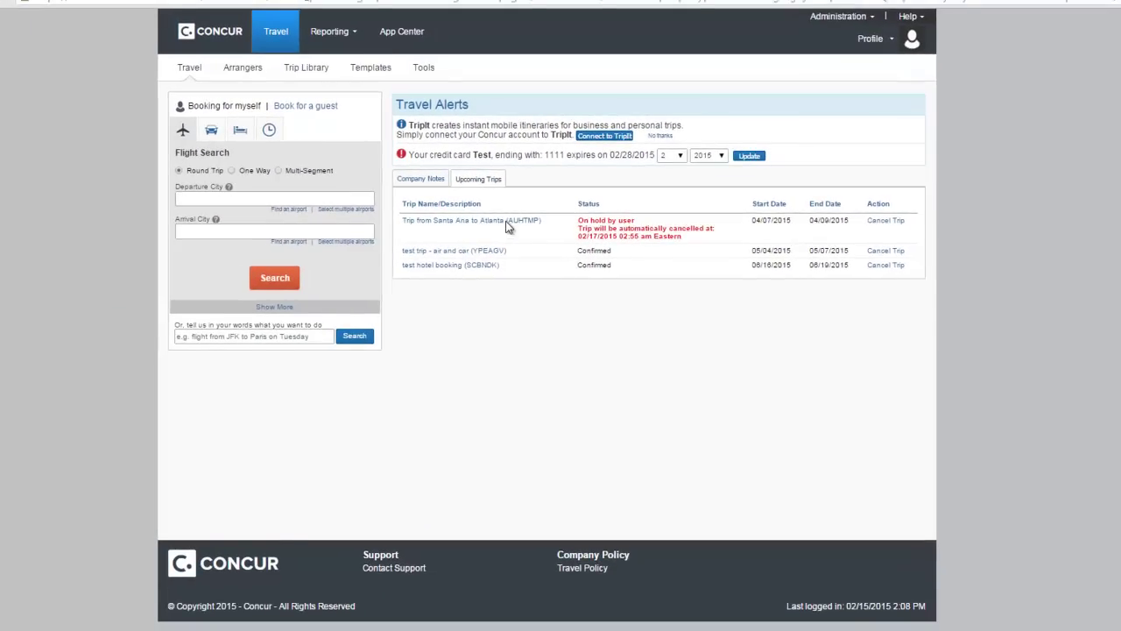
click(477, 229)
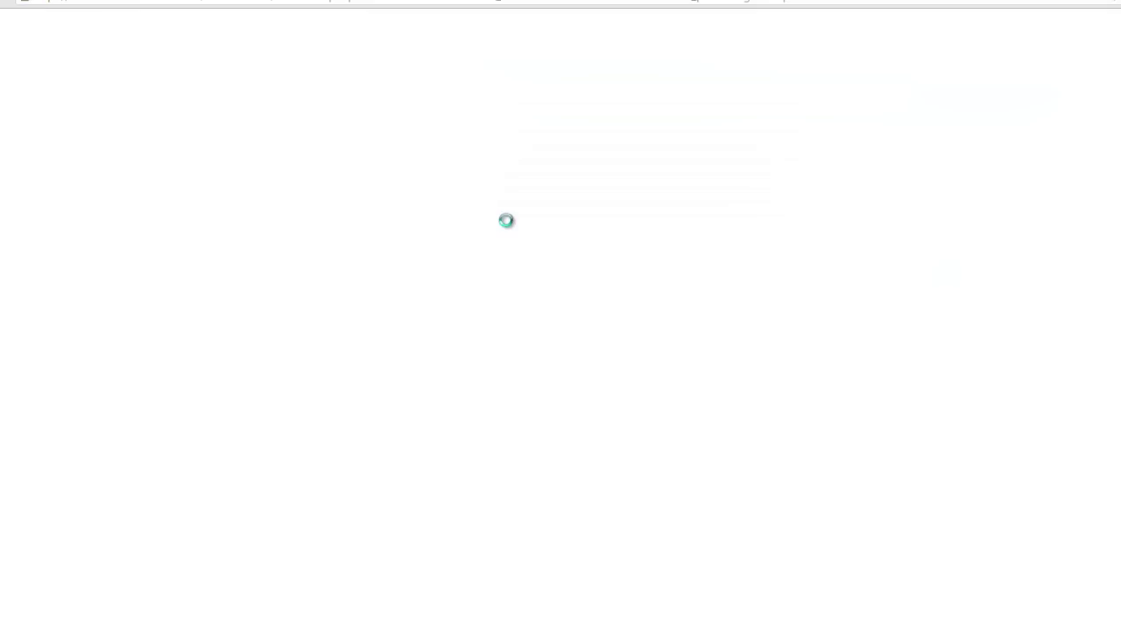
scroll(559, 435, down, 12)
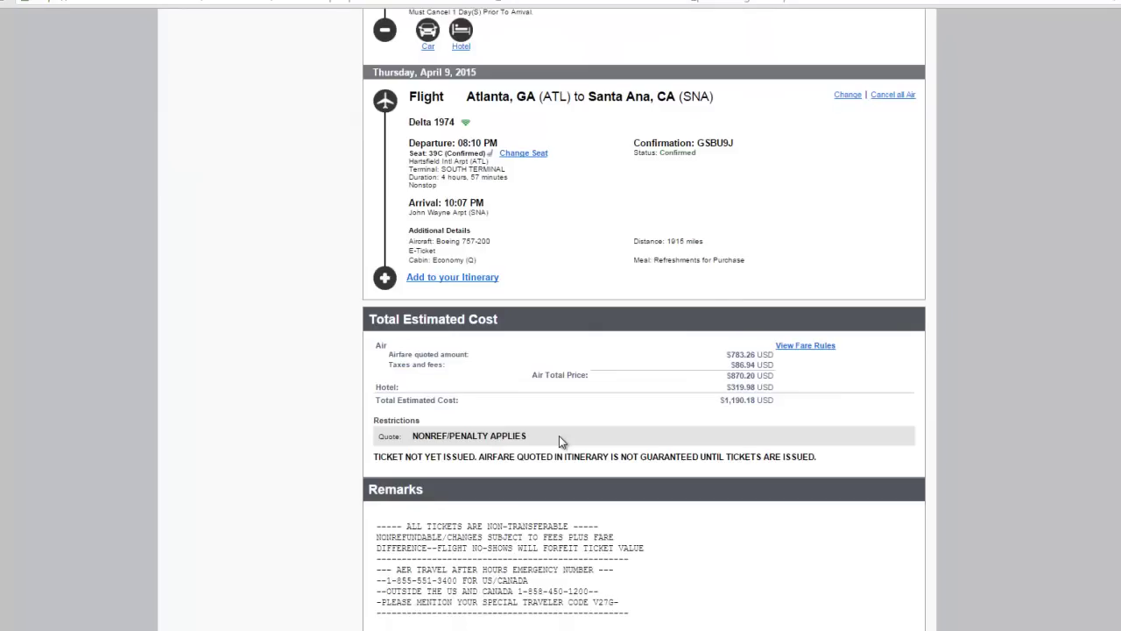
scroll(559, 435, down, 1)
click(850, 582)
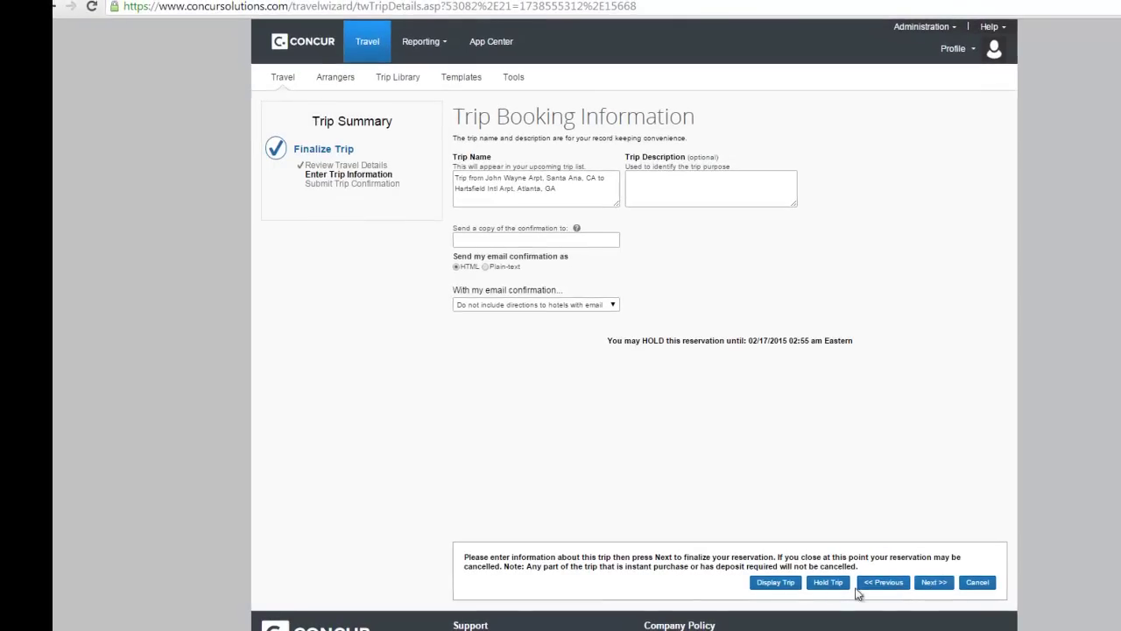
Accept the trip booking information as it stands, review the trip confirmation, and purchase the ticket.
click(934, 583)
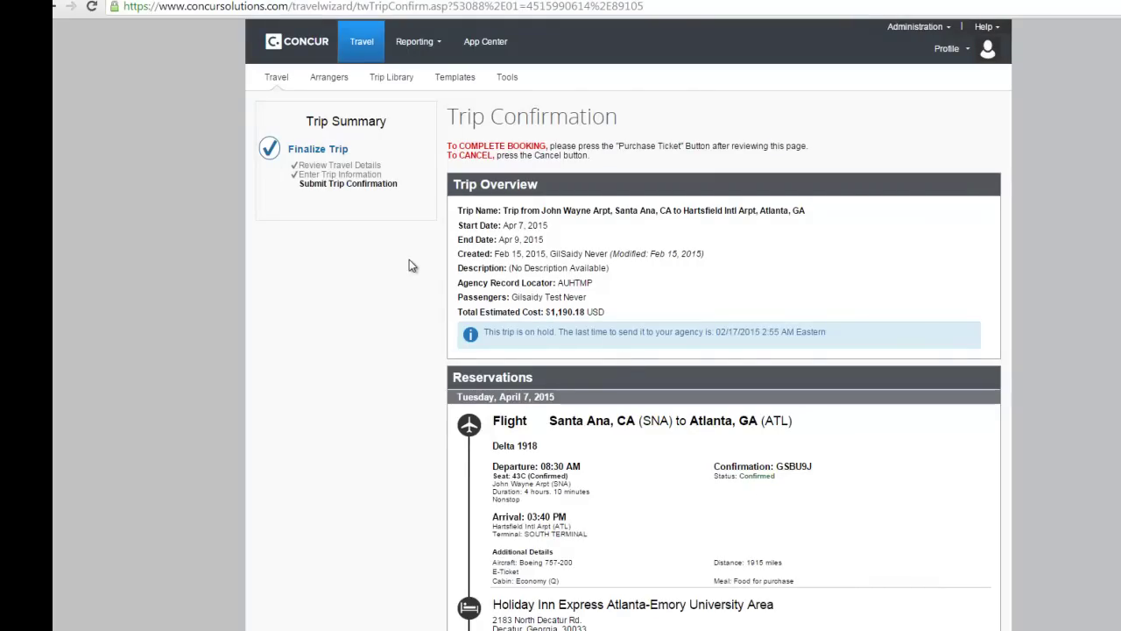
scroll(409, 266, down, 15)
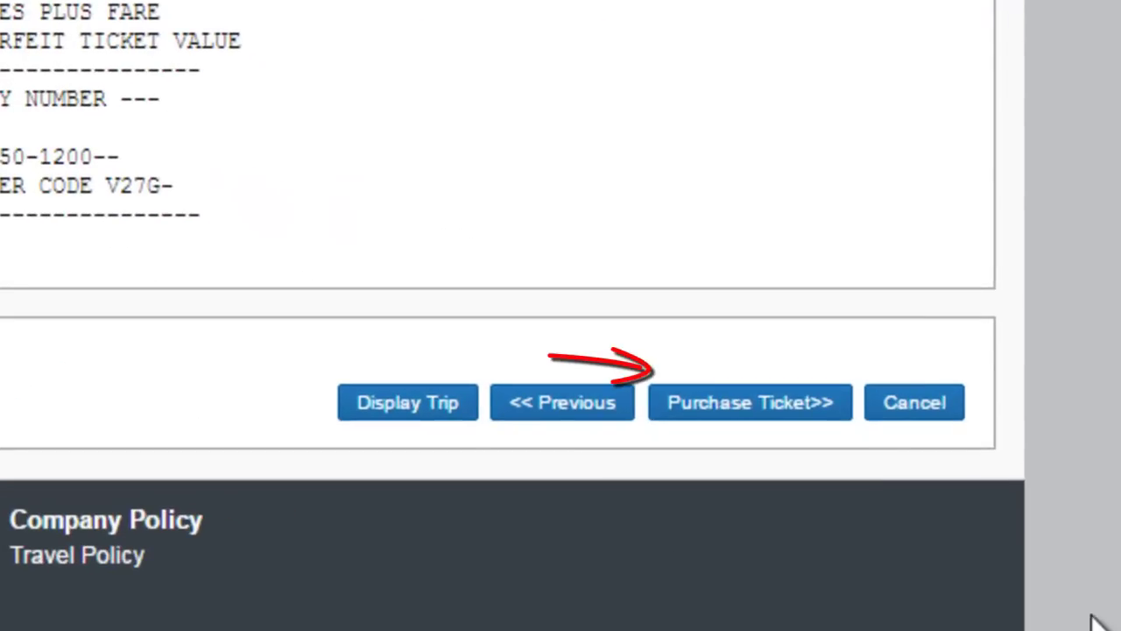
click(716, 403)
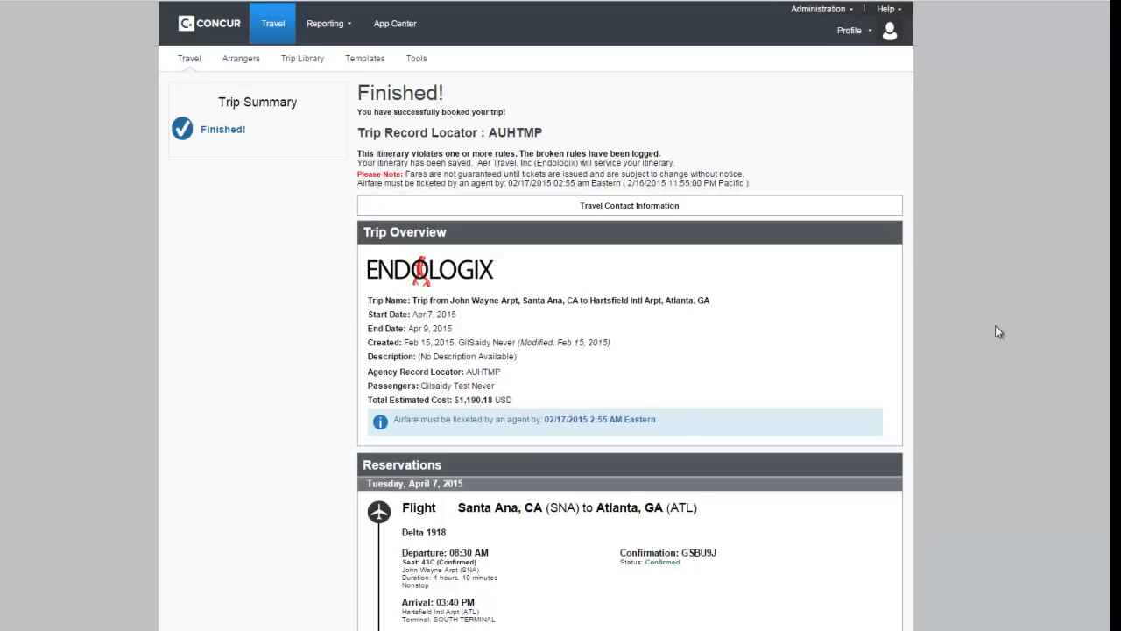
Review the finished booking's trip overview, flight and hotel reservations, total estimated cost and remarks.
scroll(963, 346, down, 3)
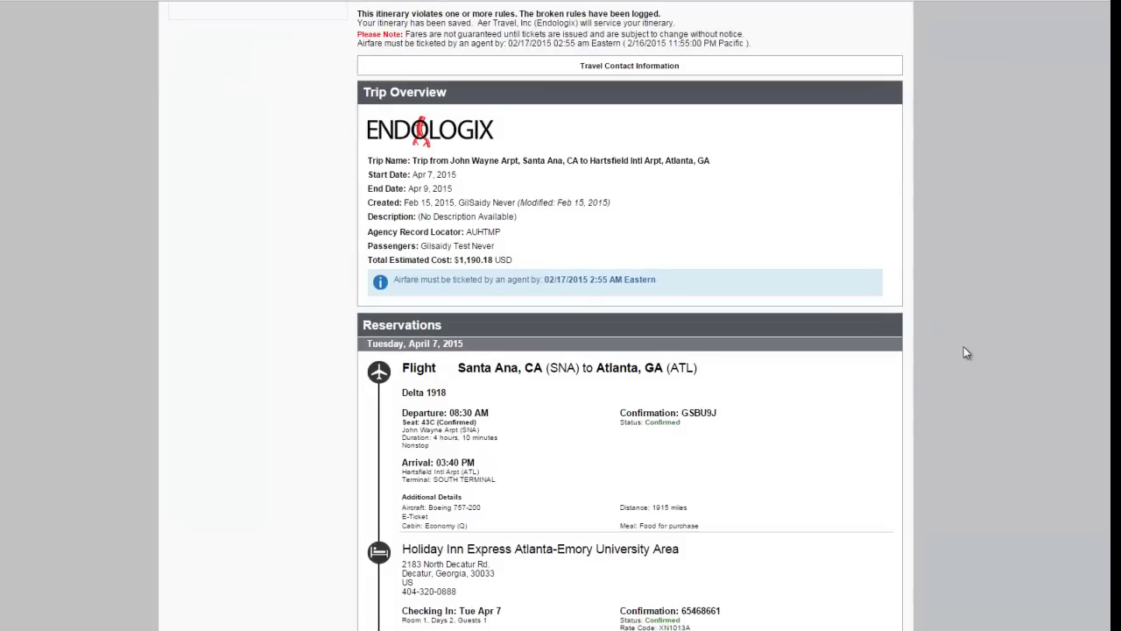
scroll(963, 352, down, 1)
scroll(963, 352, down, 3)
scroll(965, 352, down, 9)
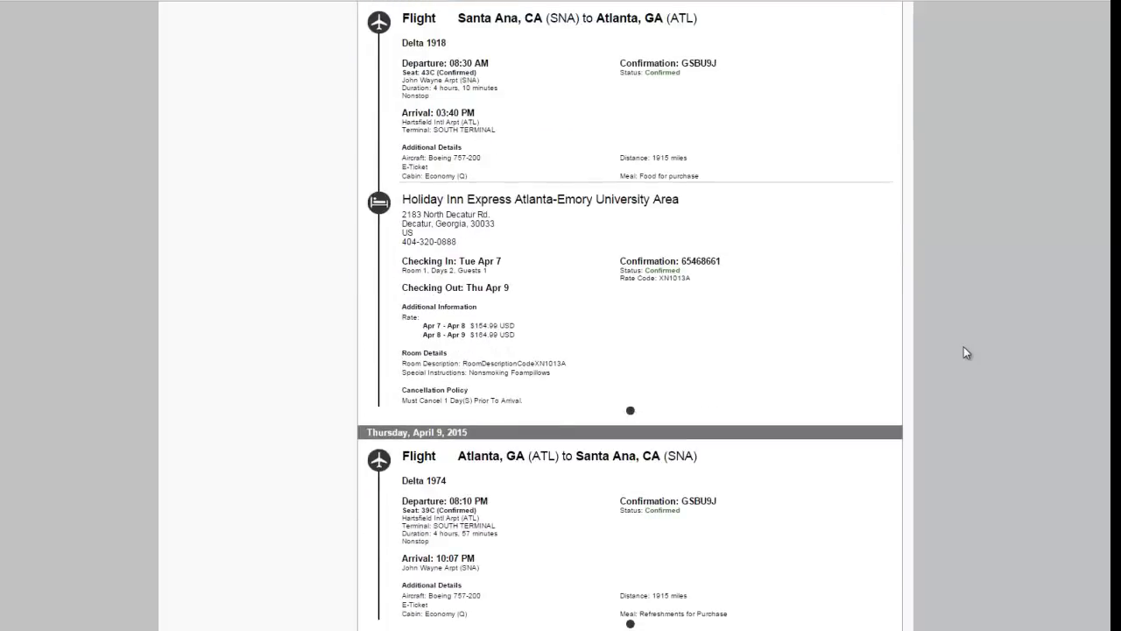
scroll(964, 352, down, 2)
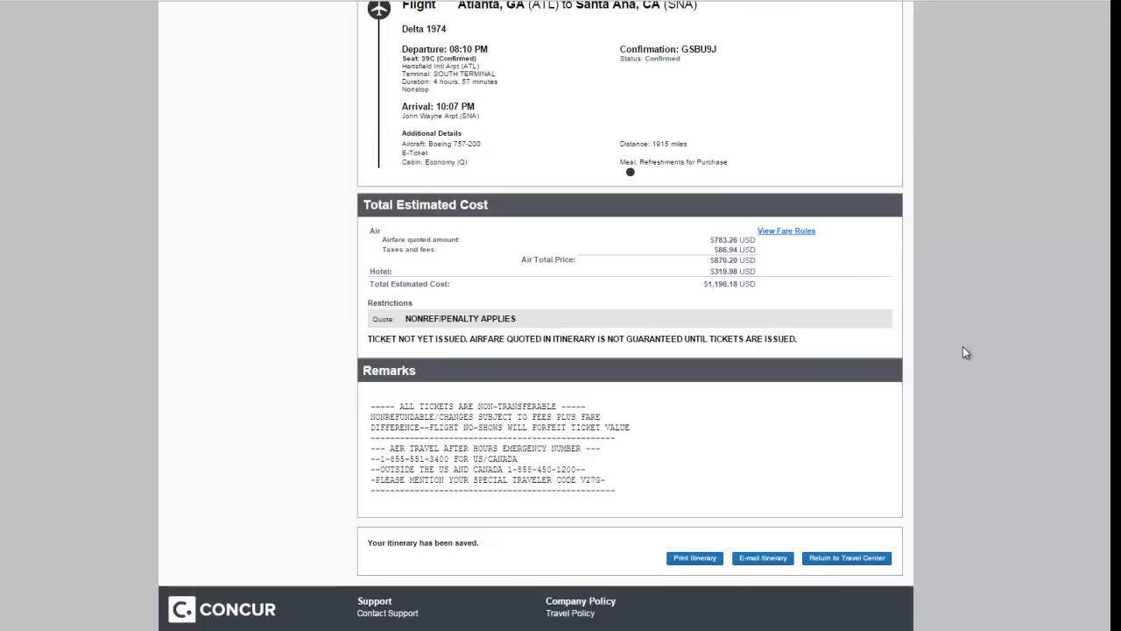